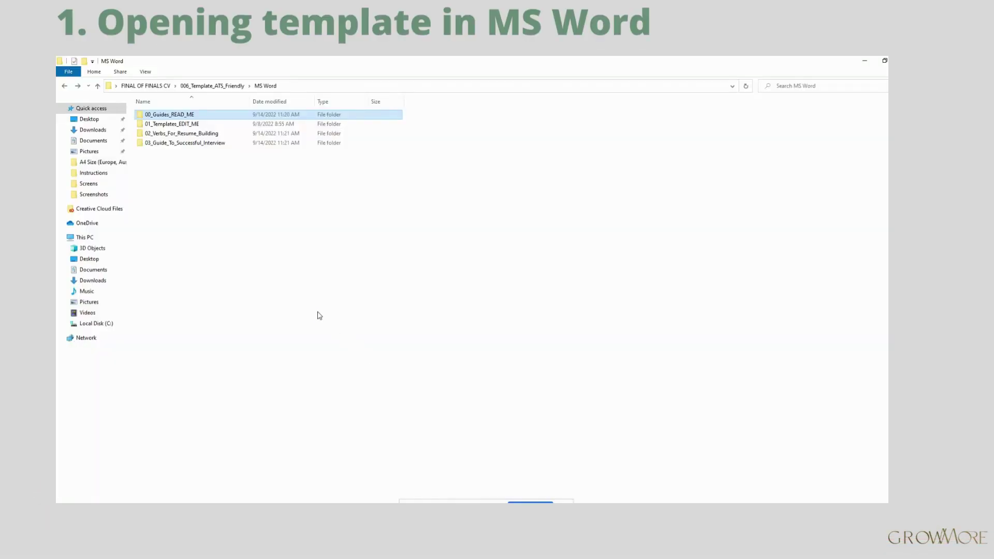
# Step: Open 2_Page_Resume.docx from 01_Templates_EDIT_ME > A4 Size with Word
pyautogui.doubleClick(189, 125)
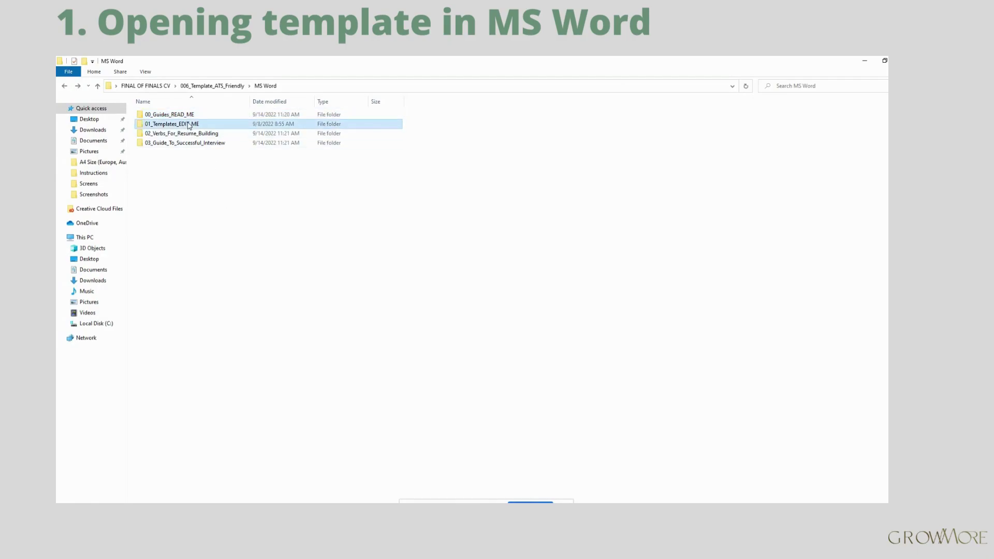
pyautogui.click(189, 118)
pyautogui.doubleClick(189, 119)
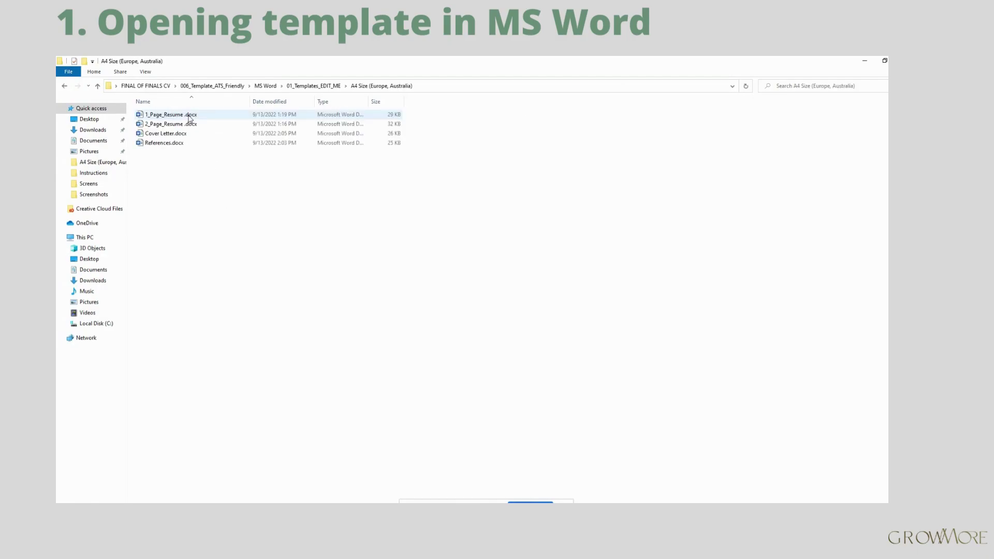
pyautogui.rightClick(182, 124)
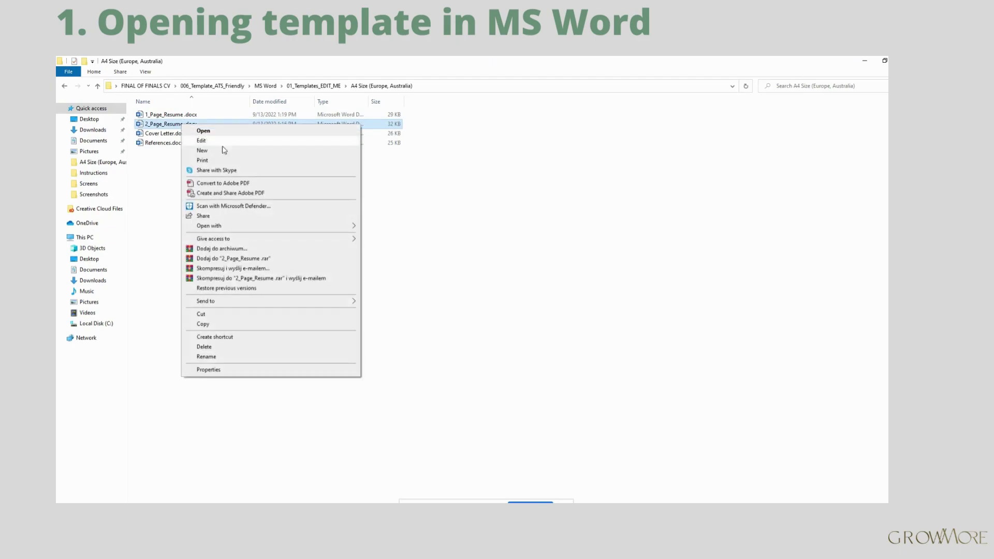
pyautogui.moveTo(339, 227)
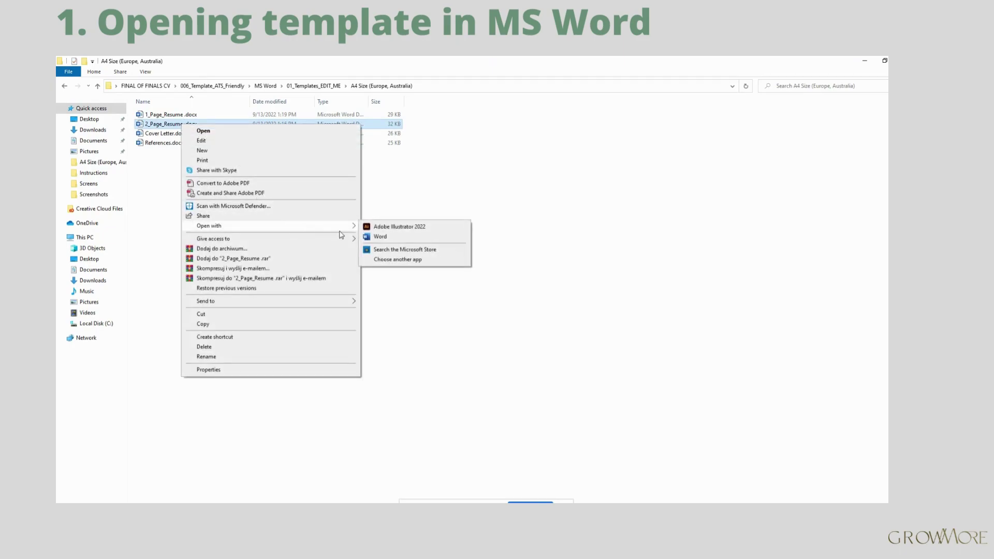
pyautogui.click(394, 239)
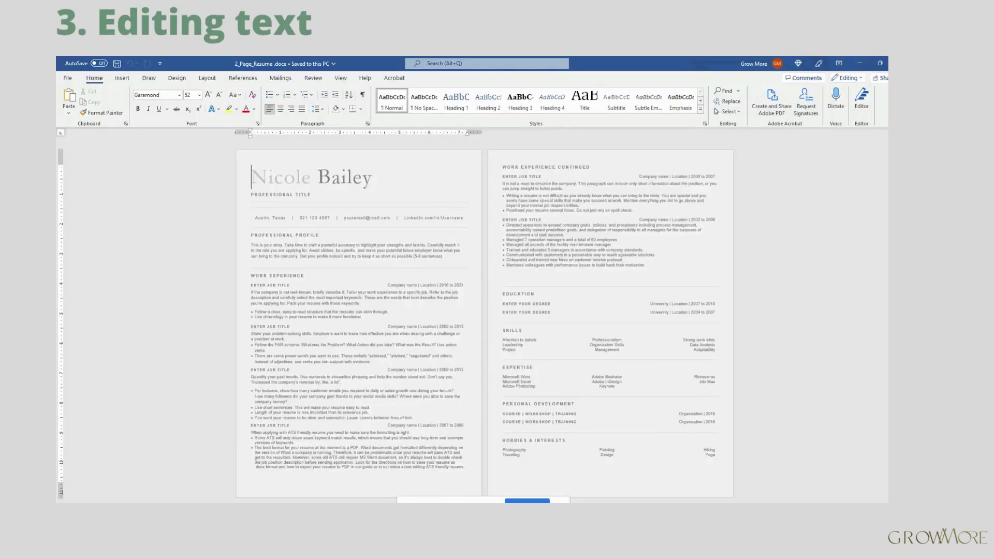
# Step: Replace the placeholder first name and surname in the heading with the candidate's name
pyautogui.scroll(7, 646, 314)
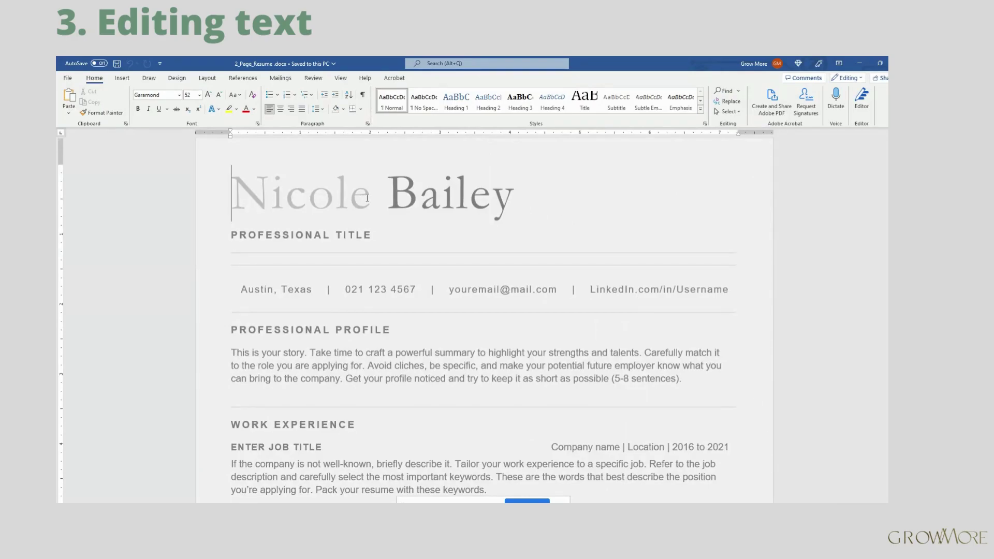
pyautogui.moveTo(367, 197); pyautogui.dragTo(245, 191)
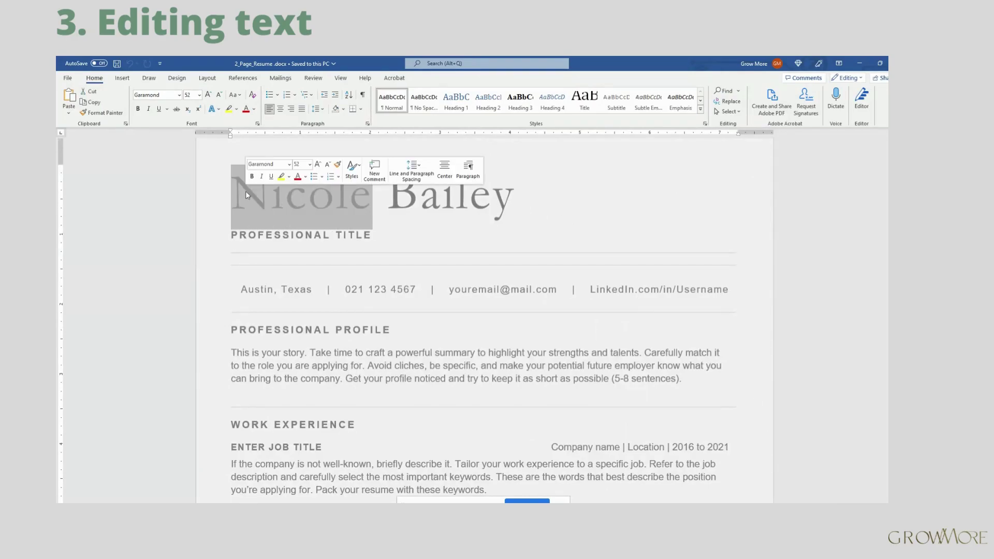
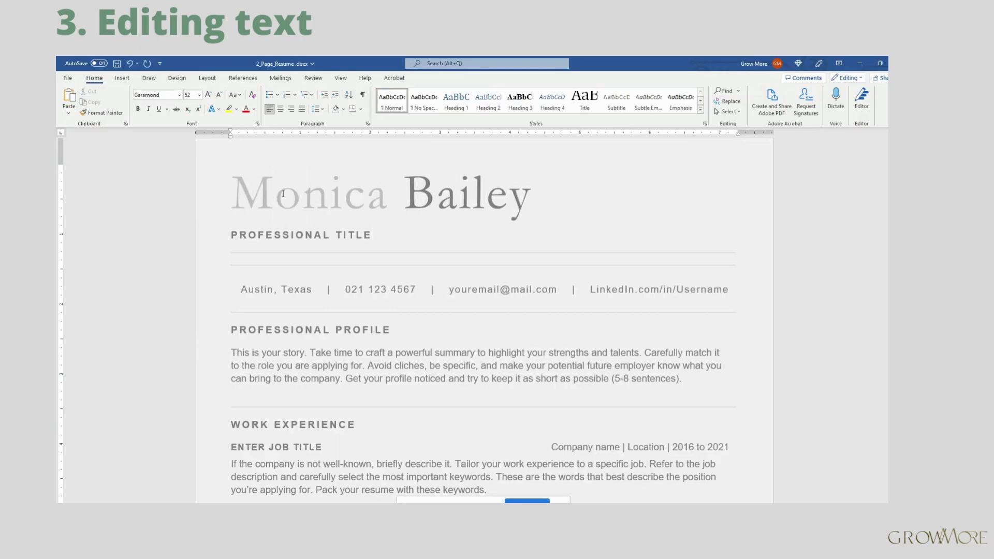
pyautogui.moveTo(531, 189); pyautogui.dragTo(412, 187)
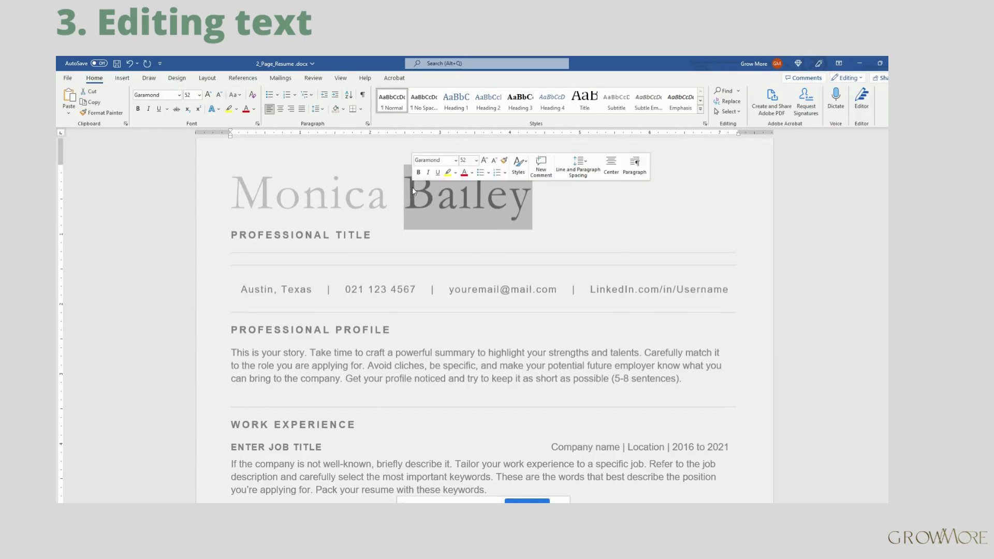
pyautogui.press('BackSpace')
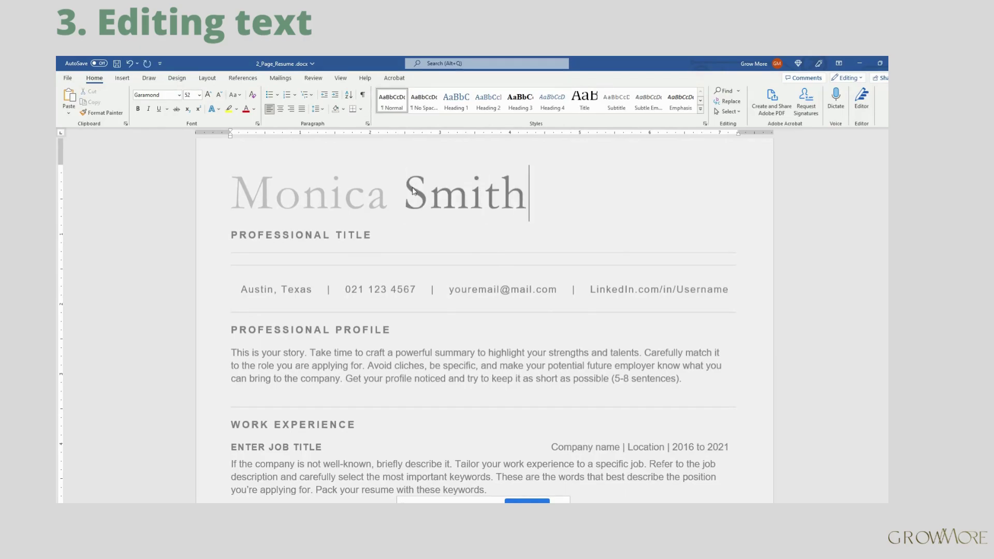
pyautogui.click(368, 192)
# Step: Change the PROFESSIONAL TITLE line to GRAPHIC DESIGNER
pyautogui.click(311, 234)
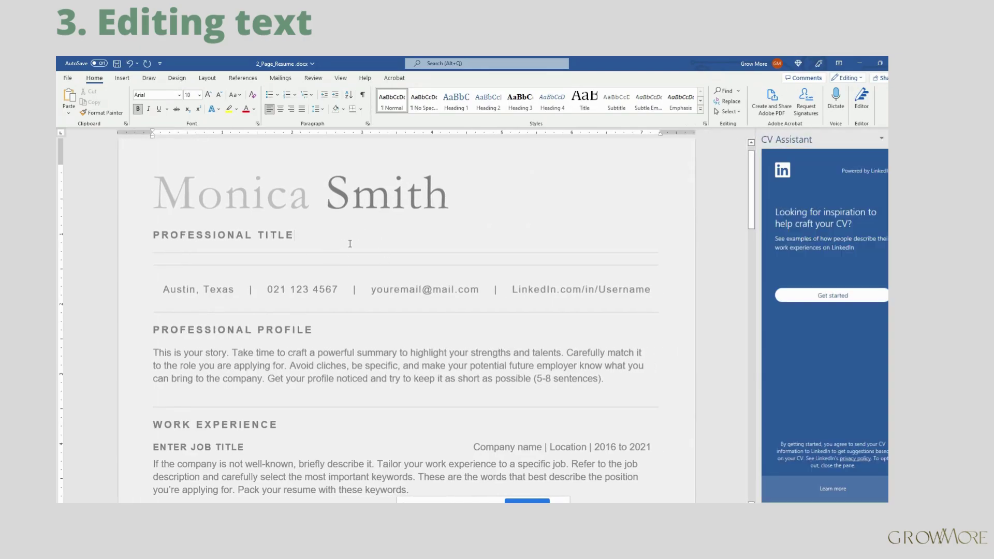
pyautogui.press('BackSpace')
pyautogui.press('BackSpace')
pyautogui.press('BackSpace')
pyautogui.press('BackSpace')
pyautogui.press('BackSpace')
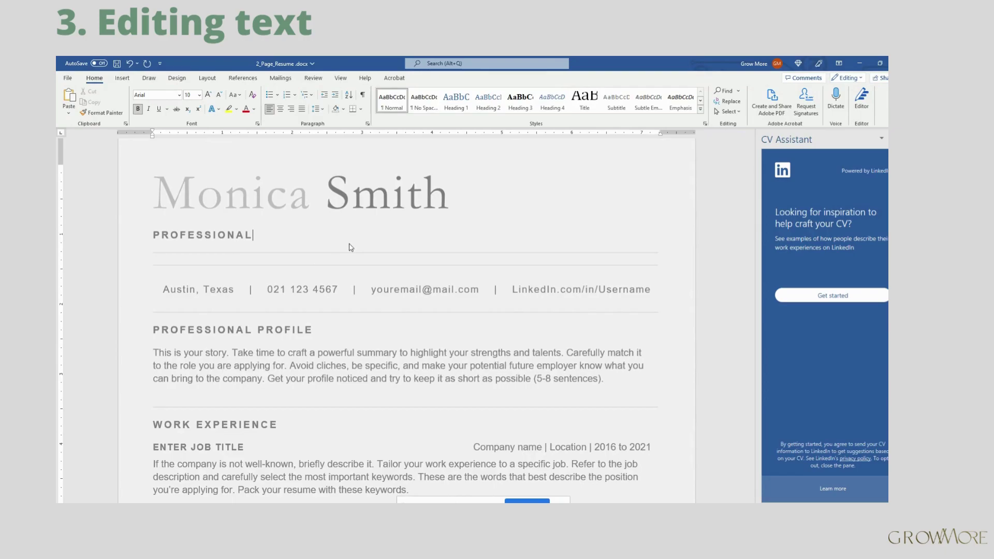
pyautogui.press('BackSpace')
pyautogui.press('BackSpace')
pyautogui.press('BackSpace')
pyautogui.press('BackSpace')
pyautogui.press('BackSpace')
pyautogui.press('BackSpace')
pyautogui.press('BackSpace')
pyautogui.press('BackSpace')
pyautogui.press('BackSpace')
pyautogui.press('BackSpace')
pyautogui.press('BackSpace')
pyautogui.press('BackSpace')
pyautogui.write('GRAPHIC DE')
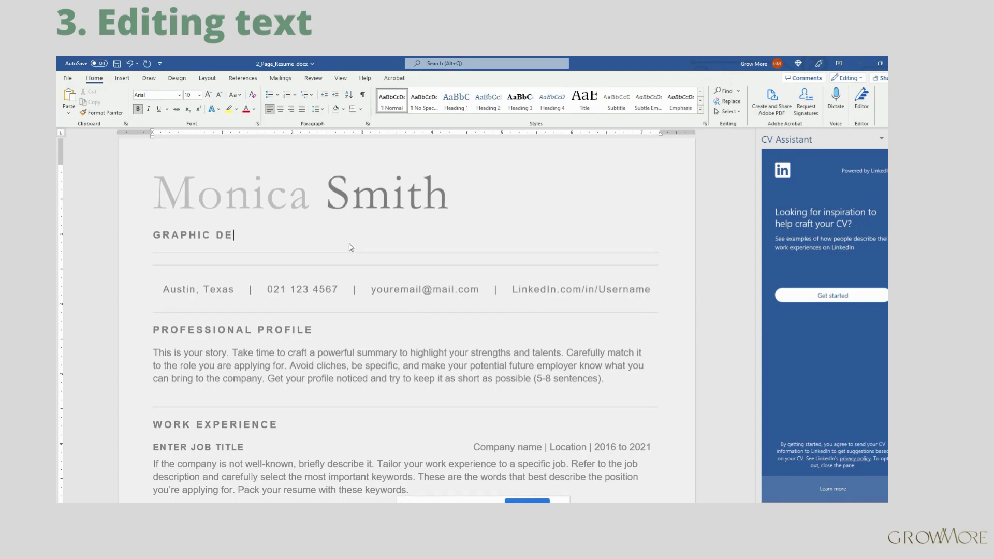
pyautogui.write('SIGNER')
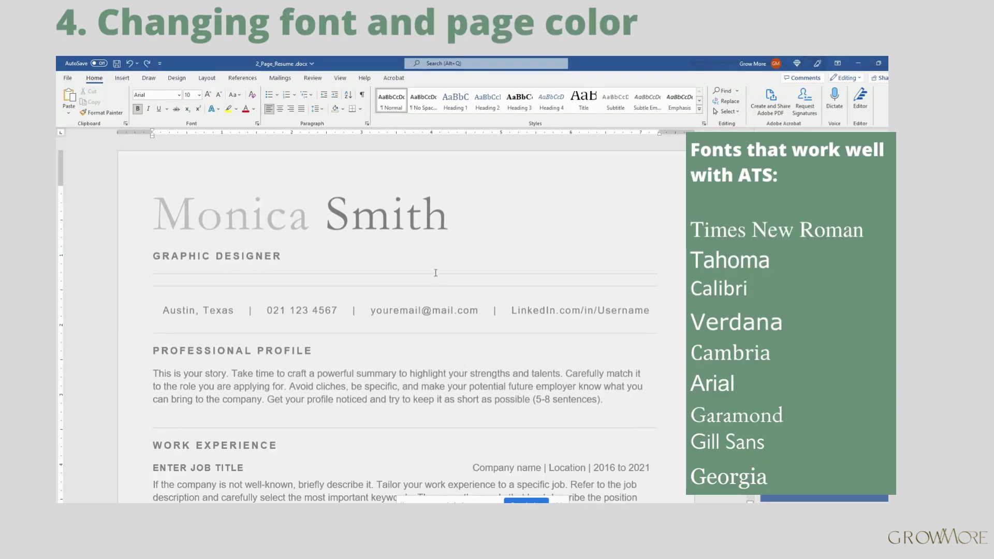
# Step: Change the whole name heading's font from Garamond to Times New Roman
pyautogui.moveTo(447, 216); pyautogui.dragTo(212, 220)
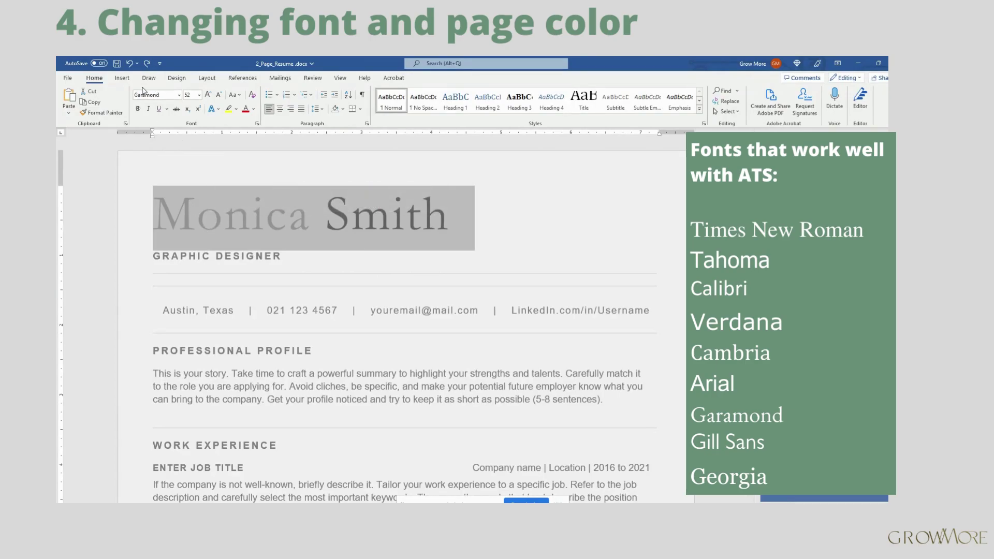
pyautogui.click(179, 97)
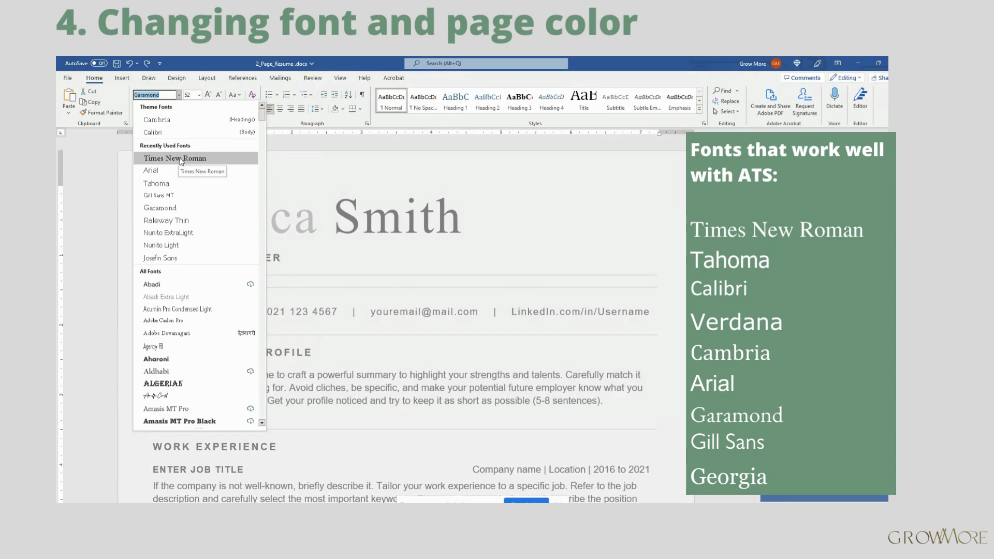
pyautogui.click(182, 160)
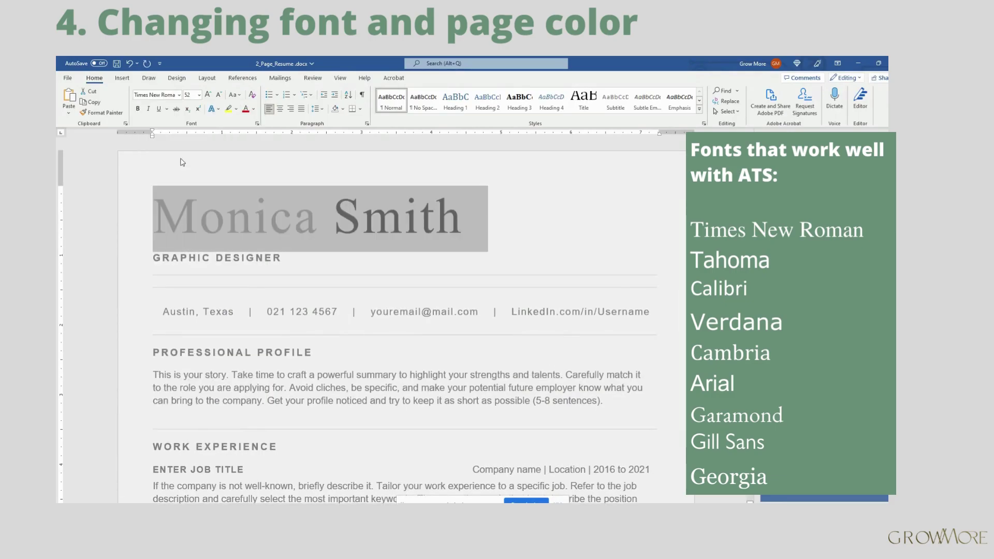
# Step: Set the page colour to a light grey swatch from Design > Page Color
pyautogui.click(495, 228)
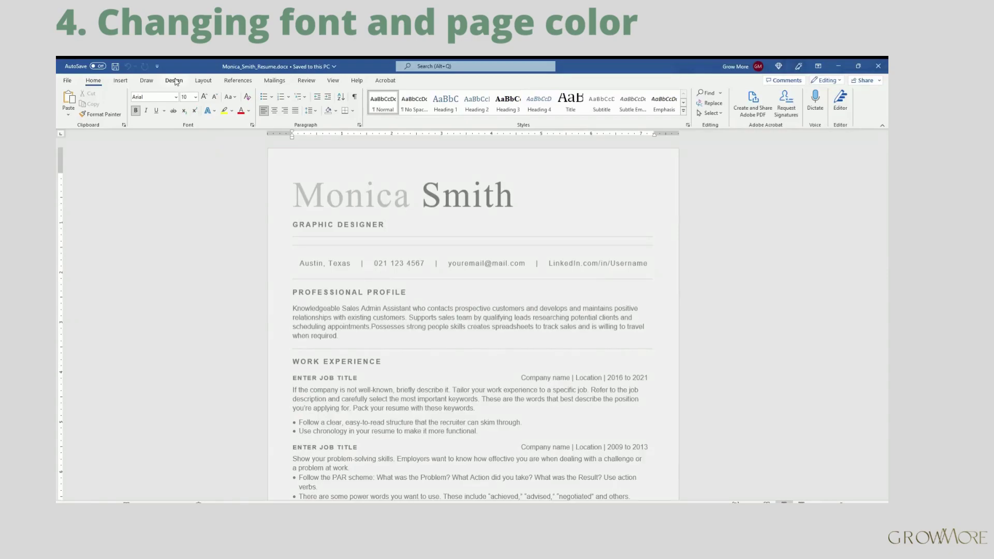
pyautogui.click(174, 80)
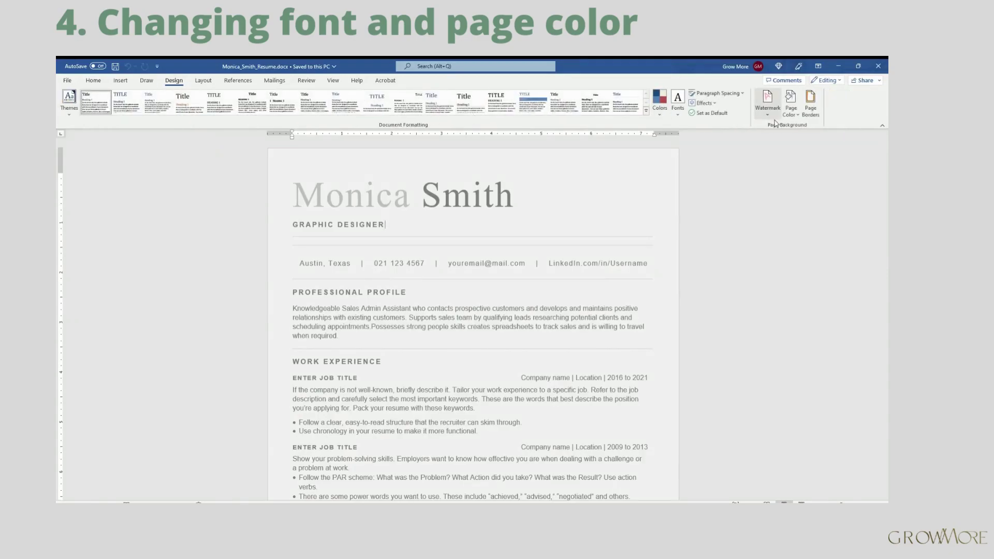
pyautogui.click(791, 110)
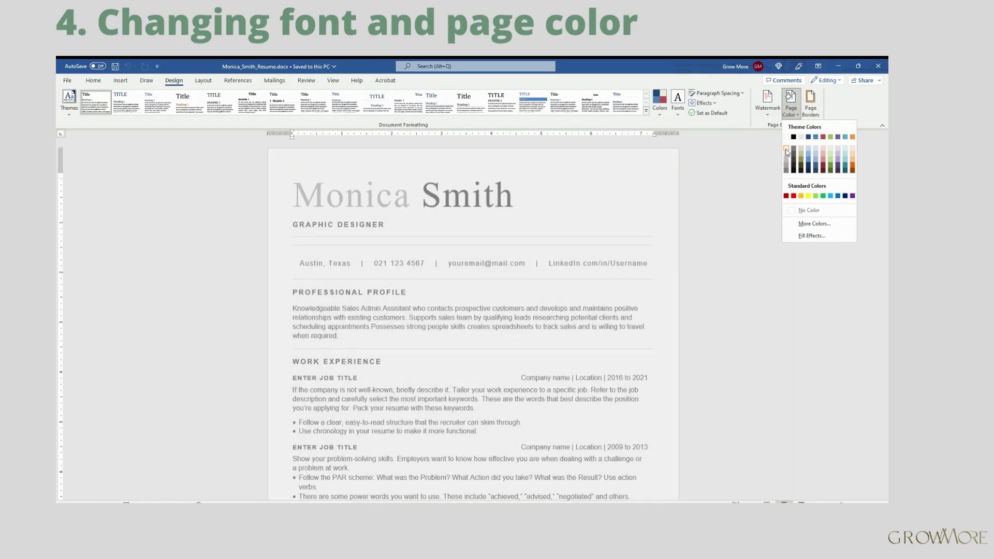
pyautogui.click(786, 150)
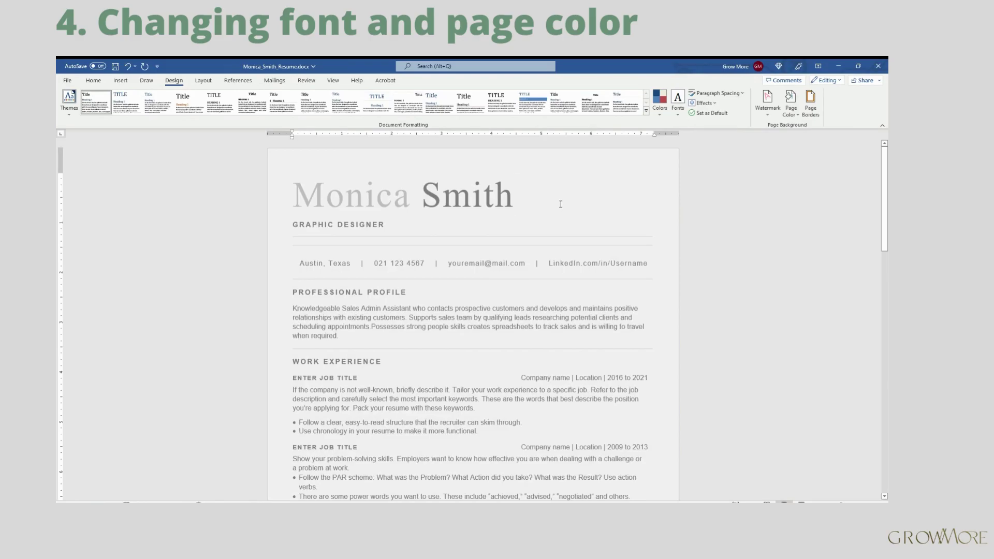
pyautogui.click(94, 80)
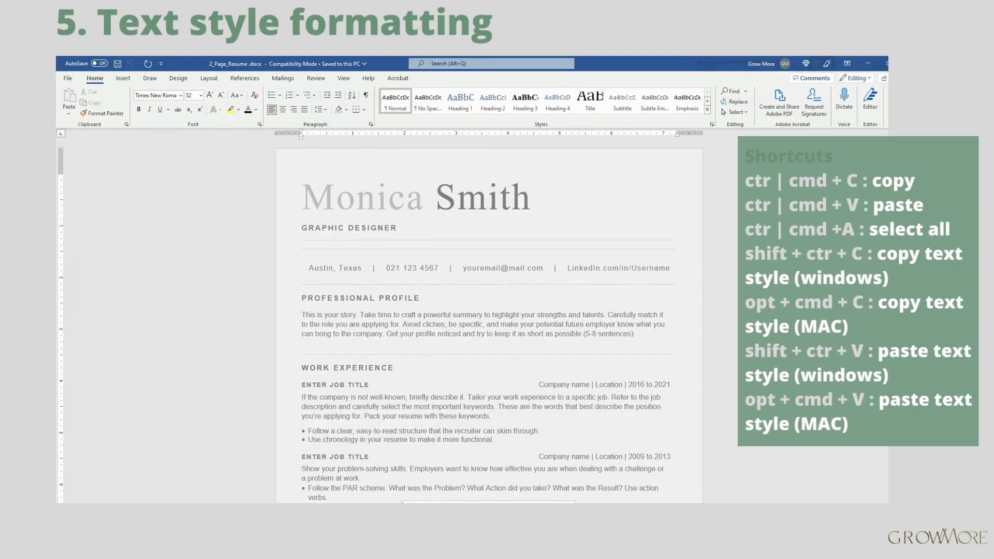
# Step: Switch to My Resume.pdf in Acrobat and select the Professional Summary text
pyautogui.hotkey('alt', 'Tab')
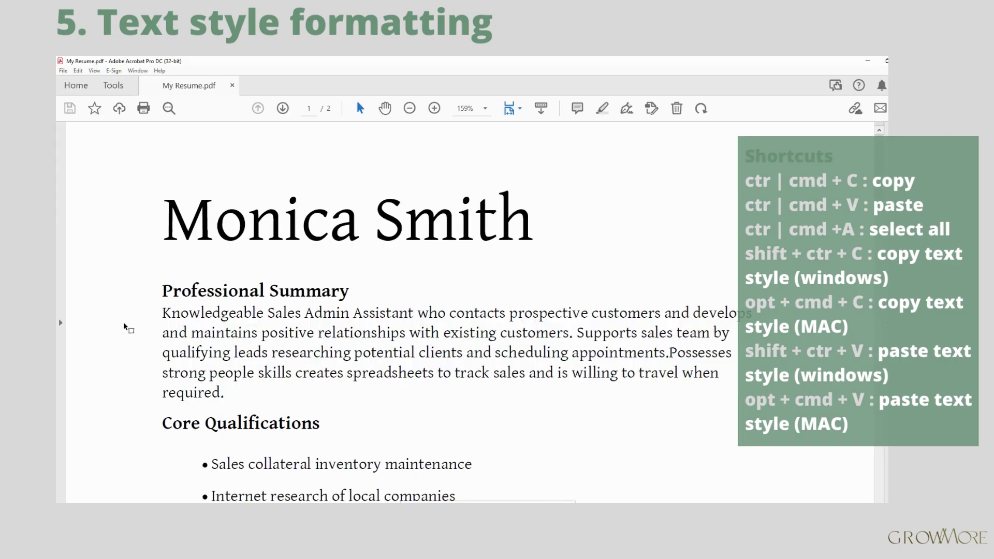
pyautogui.moveTo(162, 313); pyautogui.dragTo(233, 404)
pyautogui.hotkey('ctrl', 'c')
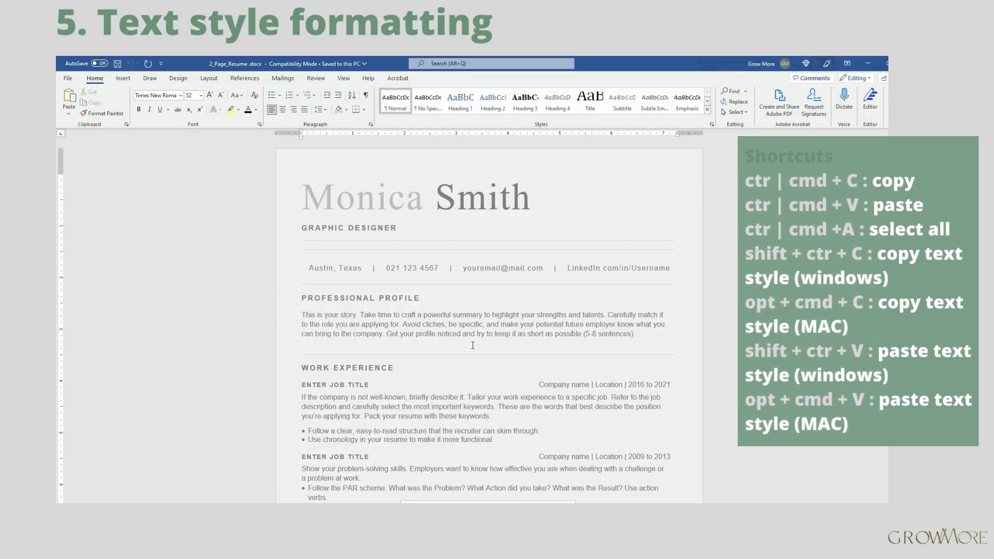
# Step: Replace the placeholder profile paragraph with the pasted summary, removing the blank line and indent
pyautogui.moveTo(644, 338); pyautogui.dragTo(302, 314)
pyautogui.press('Delete')
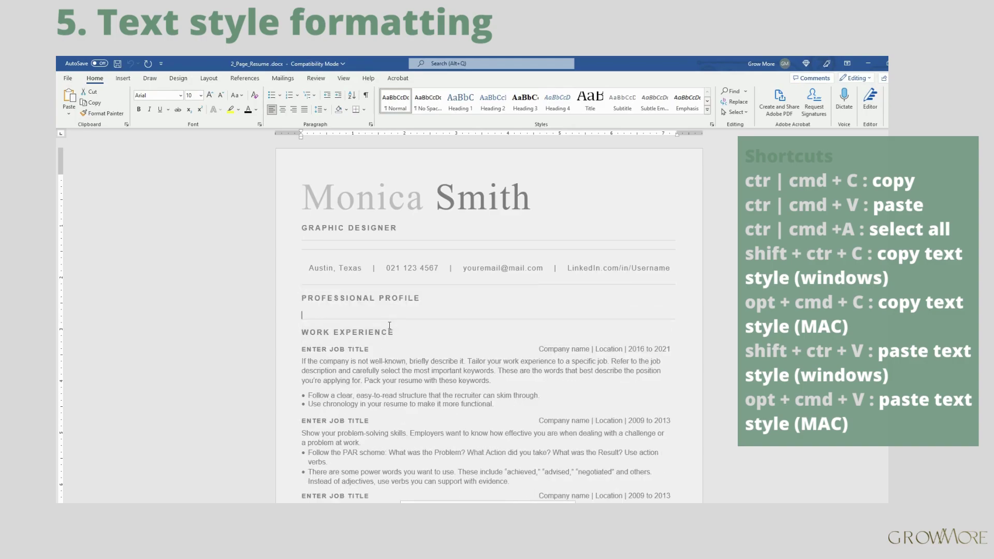
pyautogui.hotkey('ctrl', 'v')
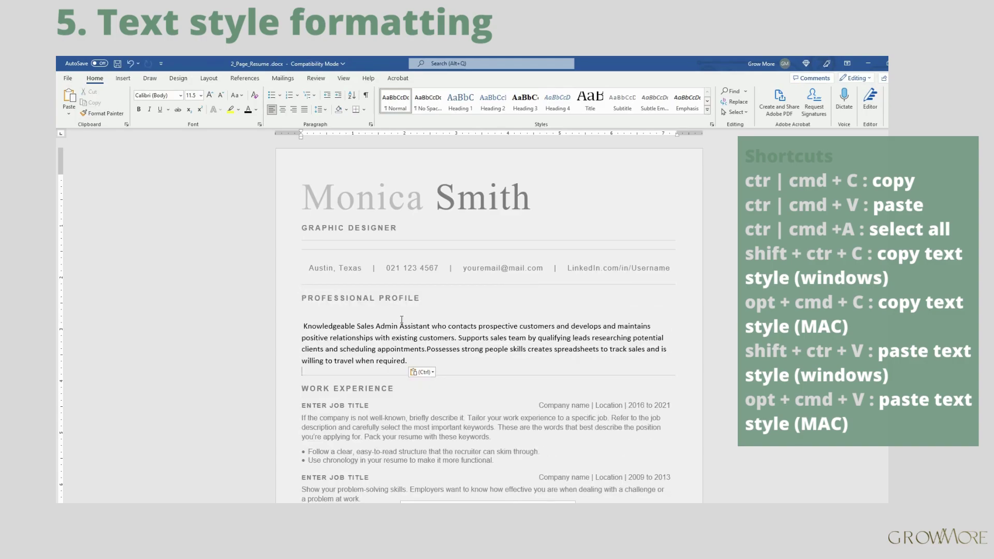
pyautogui.click(409, 357)
pyautogui.hotkey('ctrl', 'z')
pyautogui.click(305, 316)
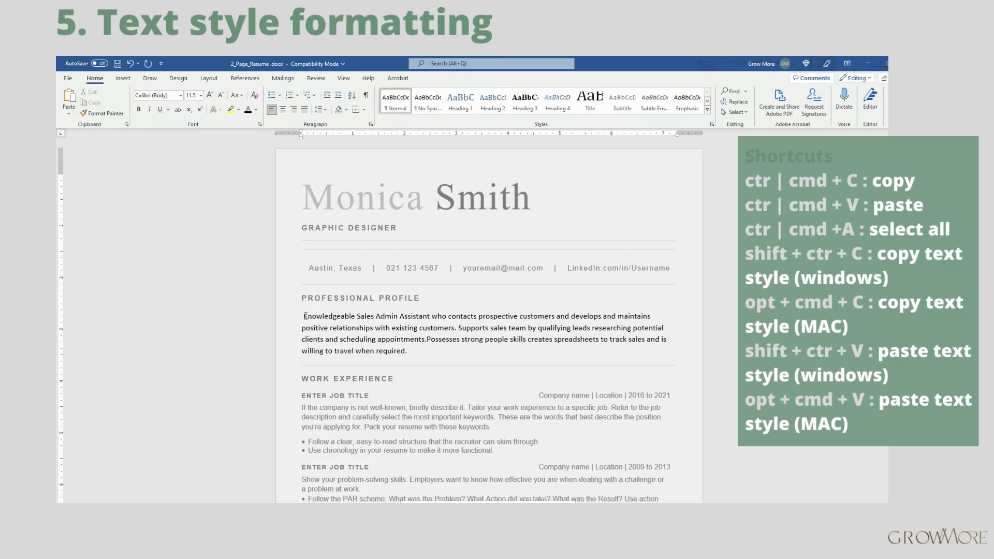
pyautogui.hotkey('ctrl', 'shift', 'v')
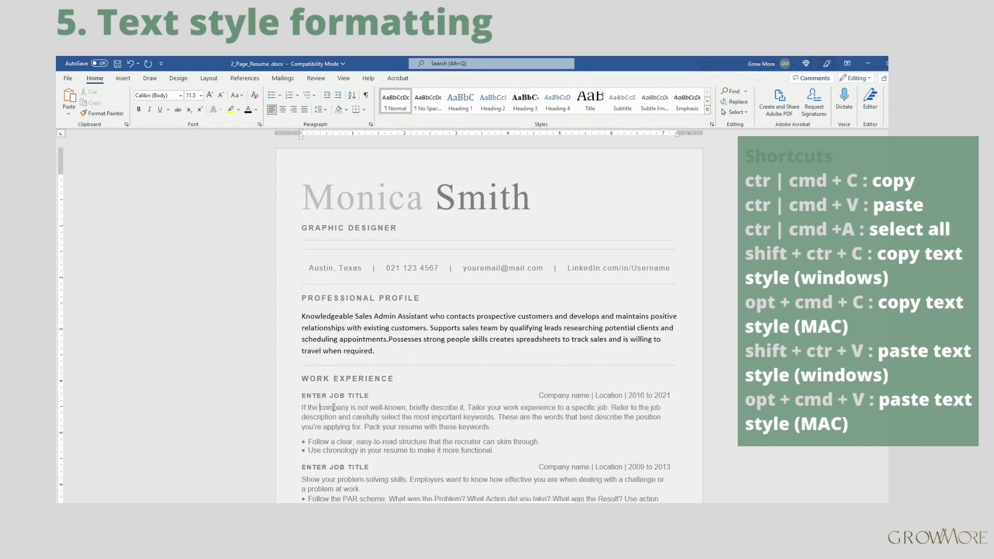
# Step: Copy the job description's grey Arial 10 style onto the profile paragraph with Format Painter
pyautogui.moveTo(319, 407); pyautogui.dragTo(430, 407)
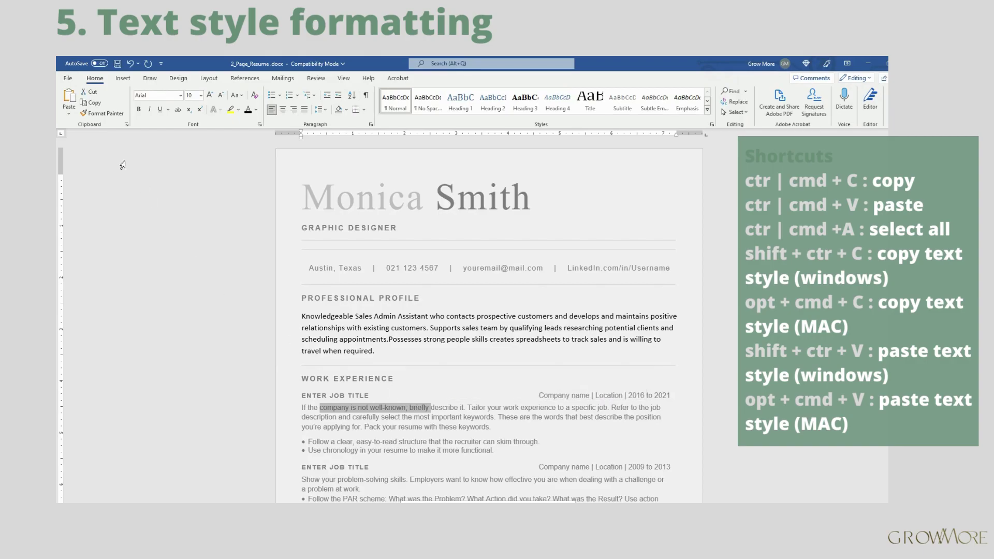
pyautogui.click(114, 117)
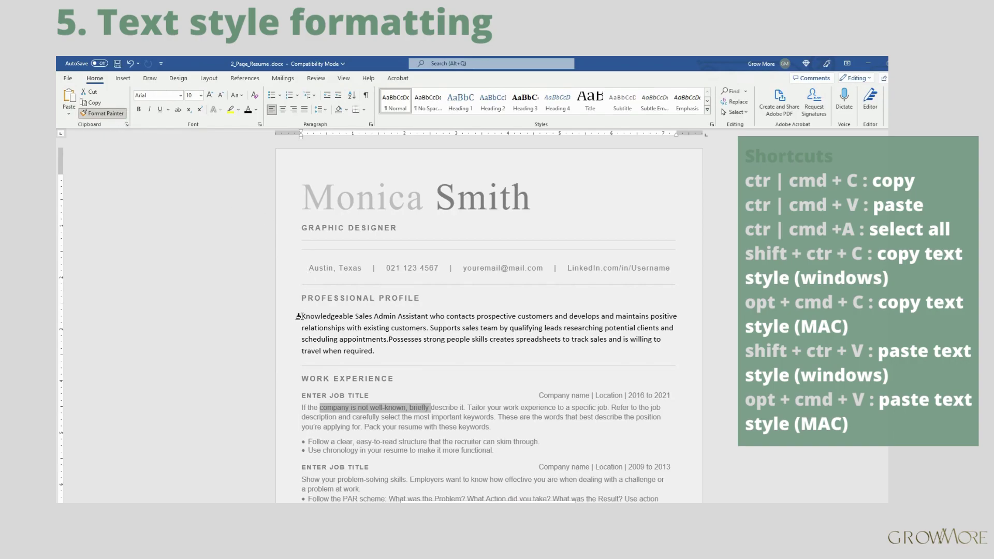
pyautogui.moveTo(301, 316); pyautogui.dragTo(378, 350)
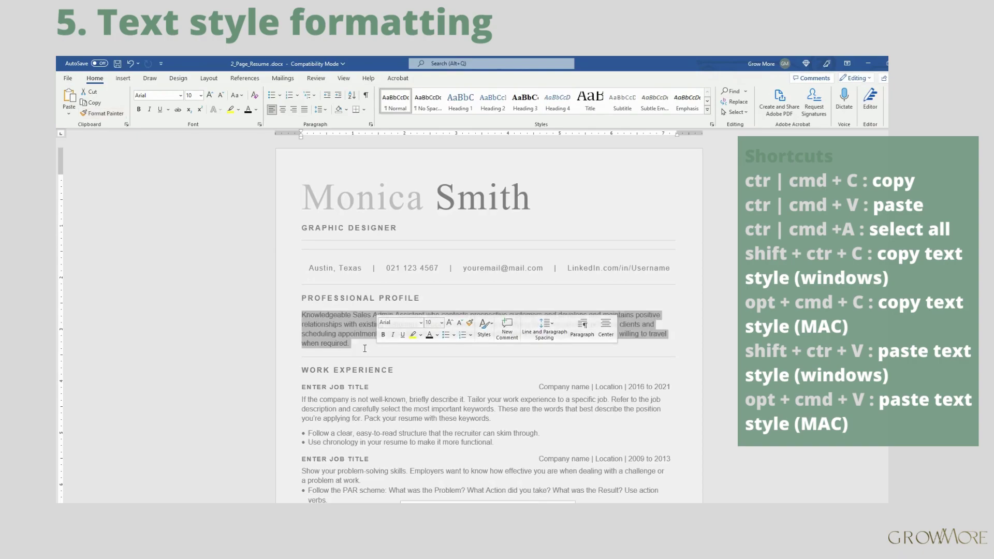
pyautogui.click(366, 349)
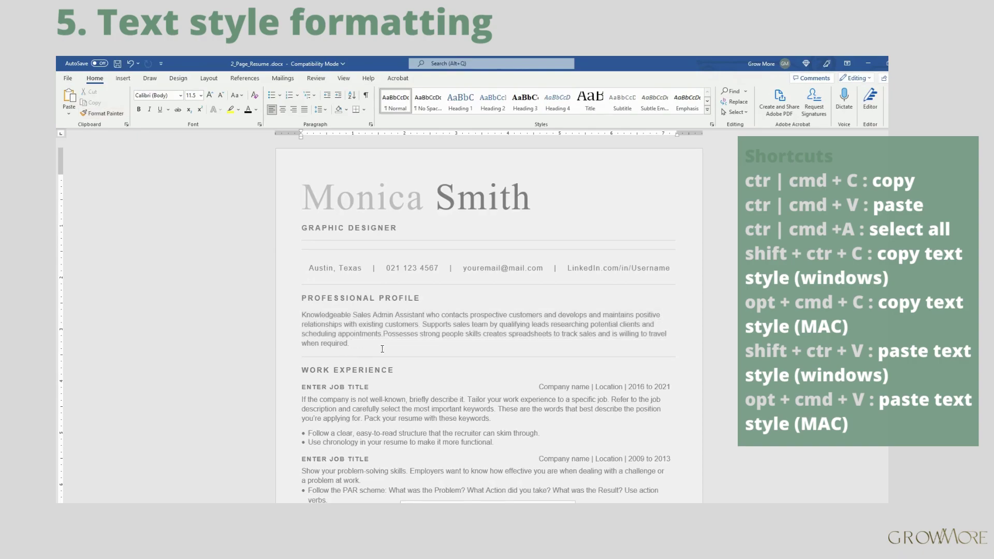
pyautogui.click(400, 366)
pyautogui.click(392, 348)
pyautogui.tripleClick(392, 347)
pyautogui.hotkey('ctrl', 'shift', 'v')
pyautogui.click(393, 352)
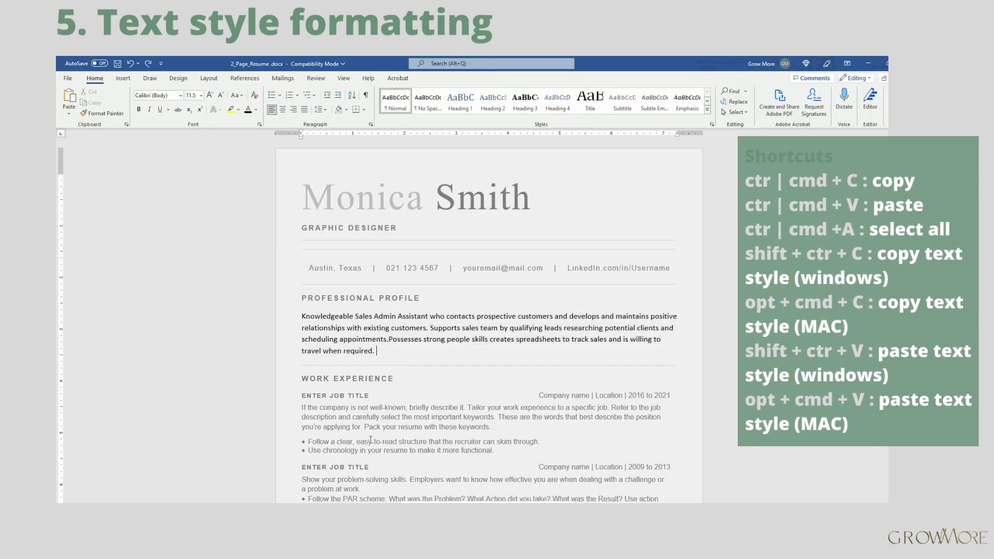
pyautogui.moveTo(400, 417); pyautogui.dragTo(352, 415)
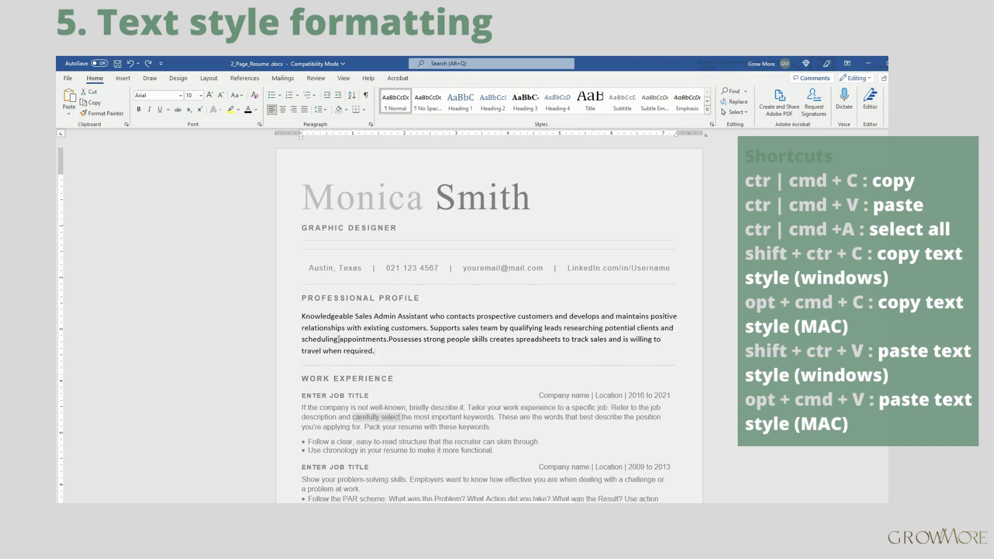
pyautogui.tripleClick(365, 347)
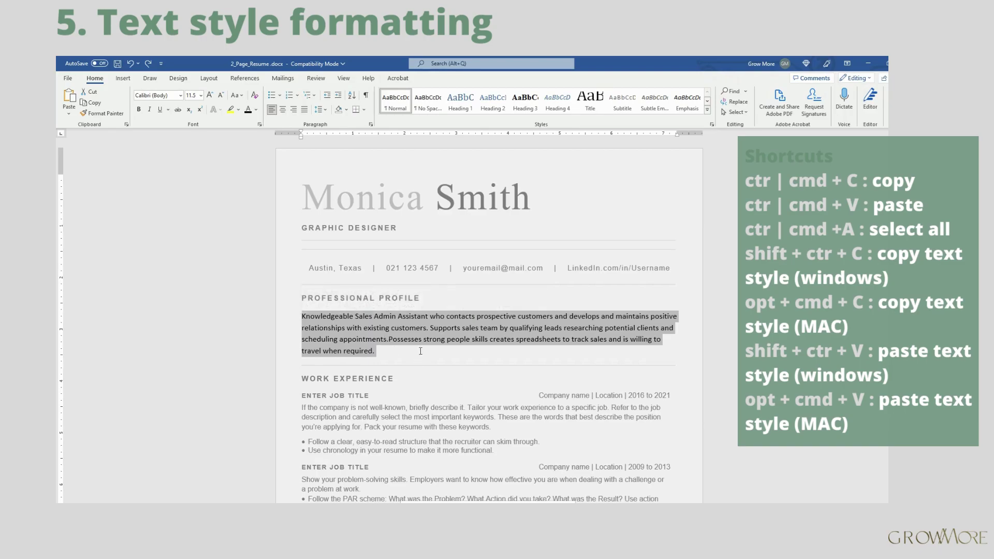
pyautogui.hotkey('ctrl', 'shift', 'v')
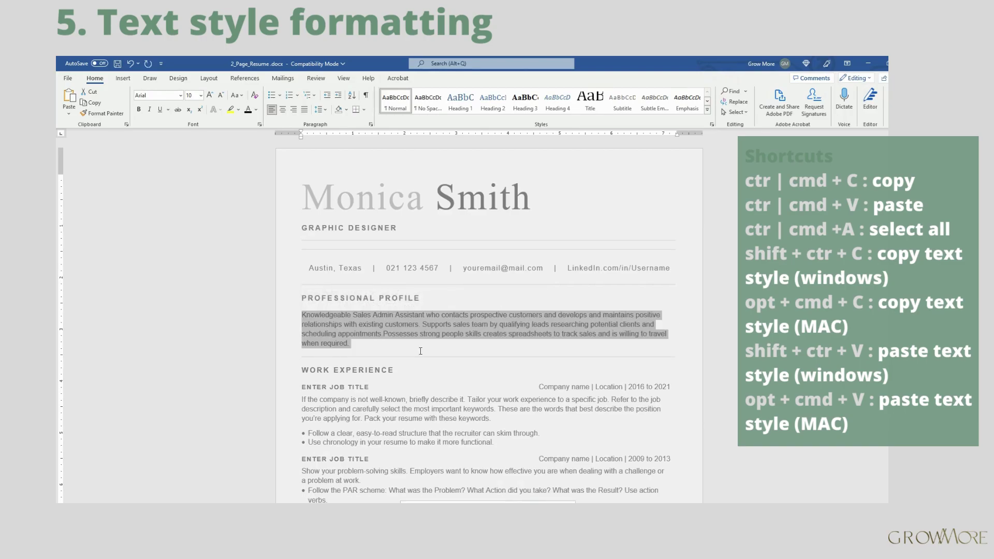
pyautogui.click(420, 350)
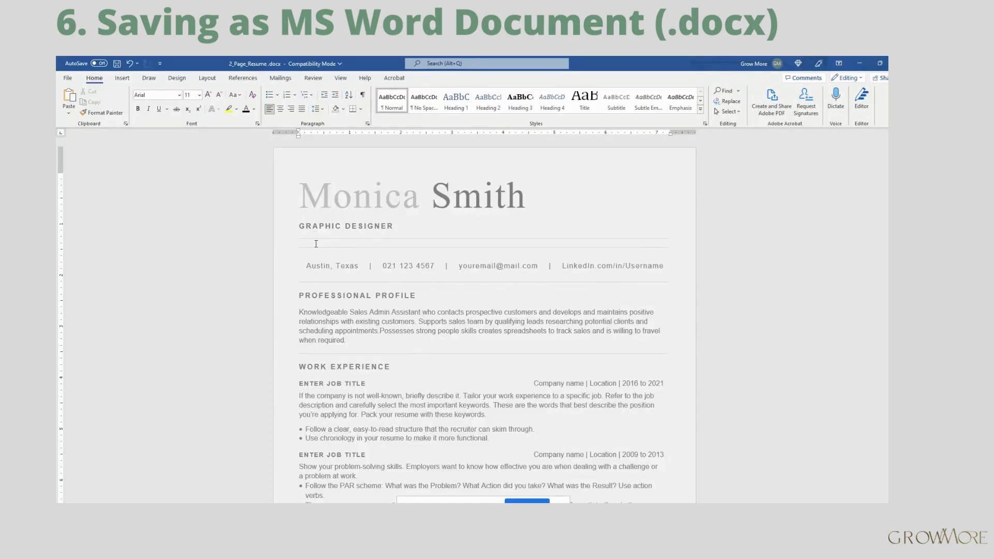
# Step: Save as Word Document (*.docx) under a candidate-based file name, accepting the format upgrade
pyautogui.click(313, 226)
pyautogui.click(68, 78)
pyautogui.click(81, 202)
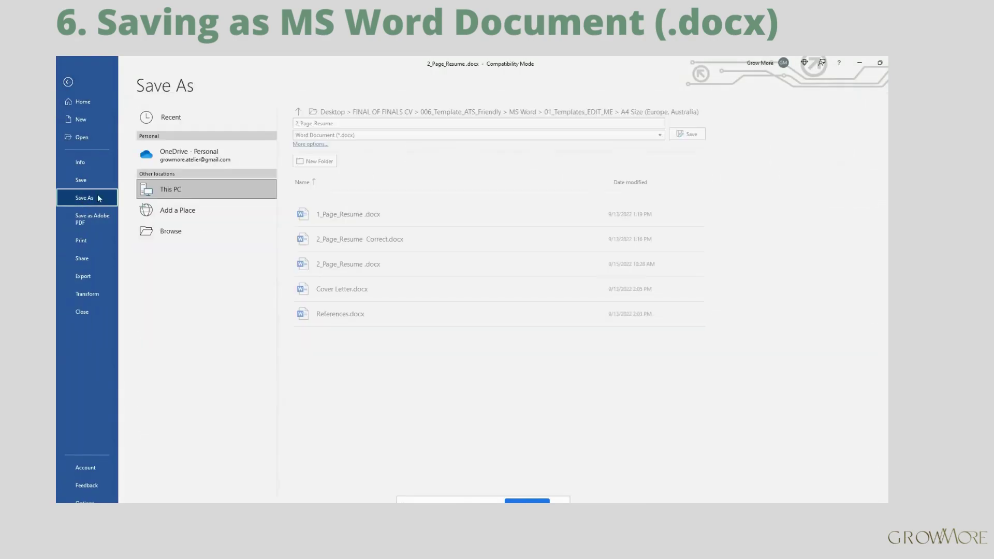
pyautogui.click(339, 125)
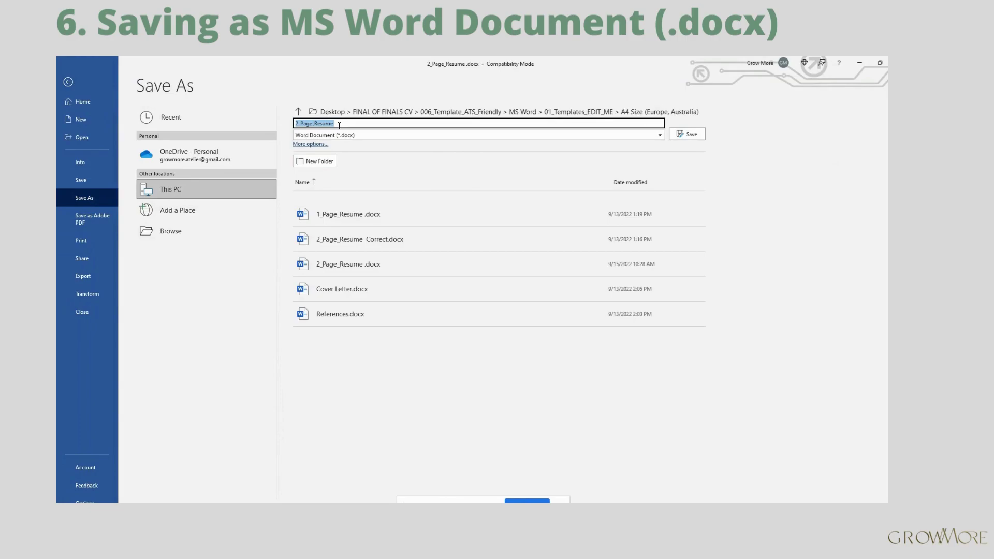
pyautogui.press('BackSpace')
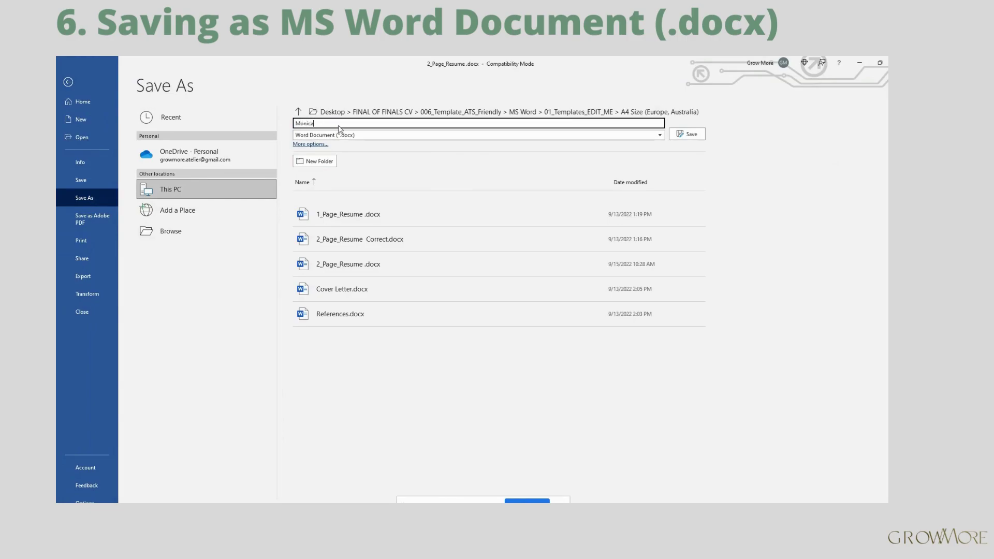
pyautogui.click(383, 135)
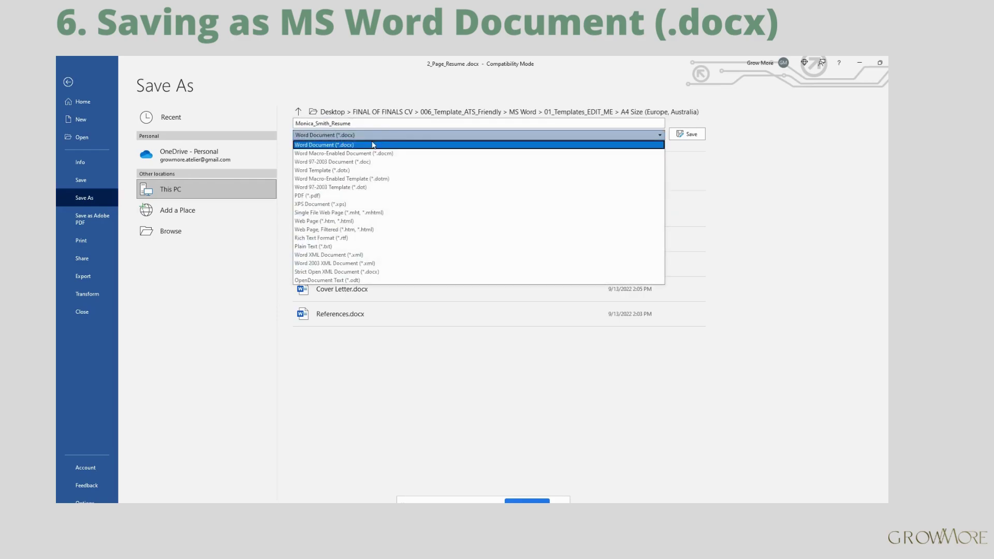
pyautogui.click(355, 146)
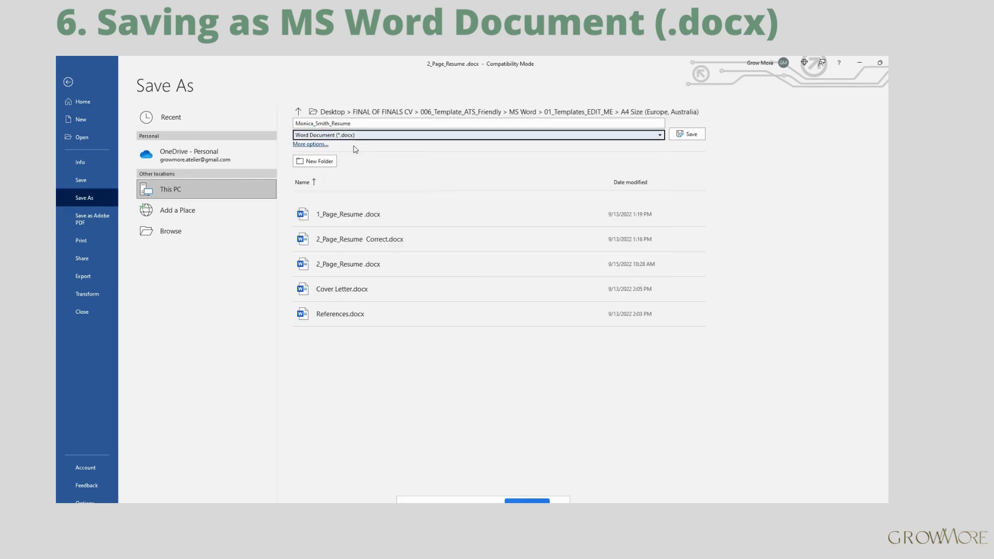
pyautogui.click(318, 145)
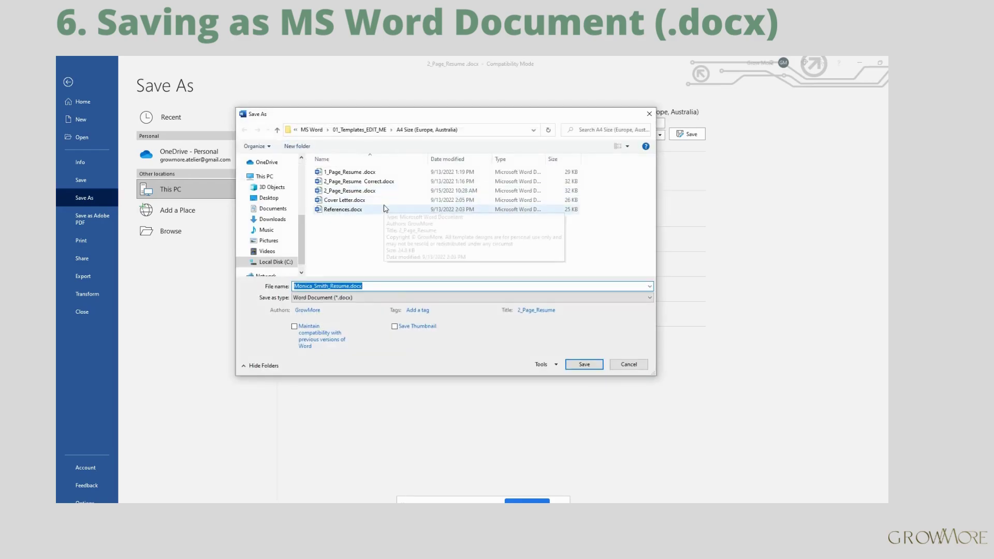
pyautogui.click(579, 365)
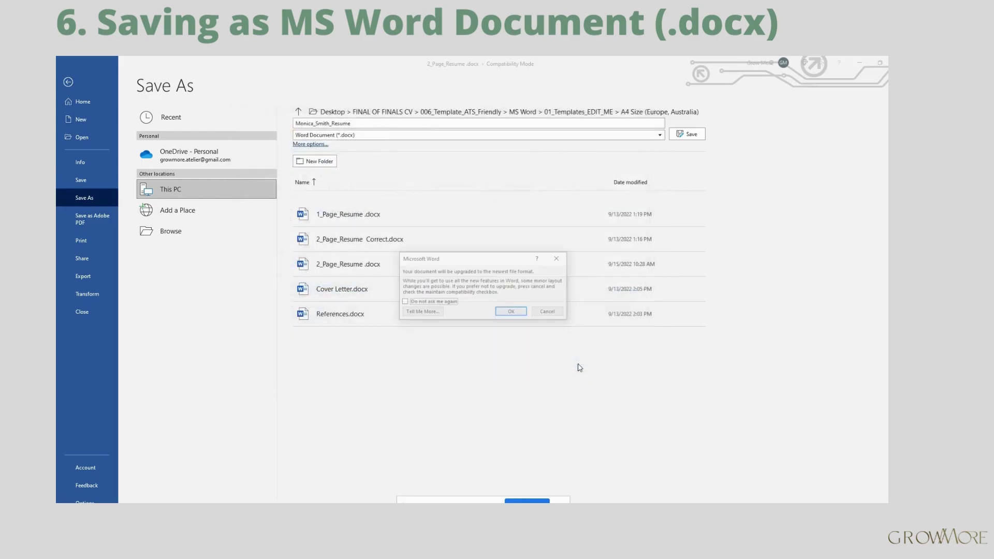
pyautogui.click(512, 312)
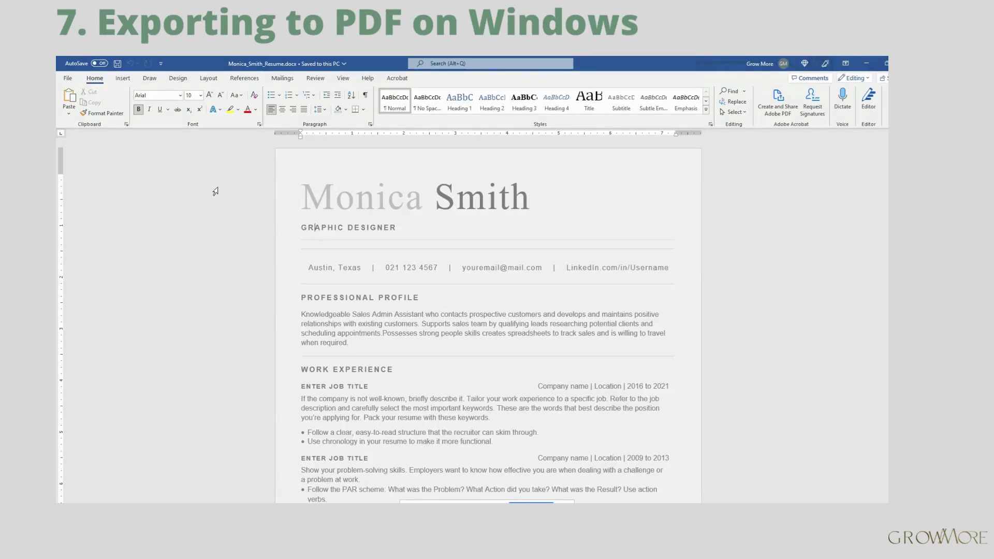
# Step: Save a copy of the résumé as PDF (*.pdf) via File > Save As
pyautogui.click(69, 79)
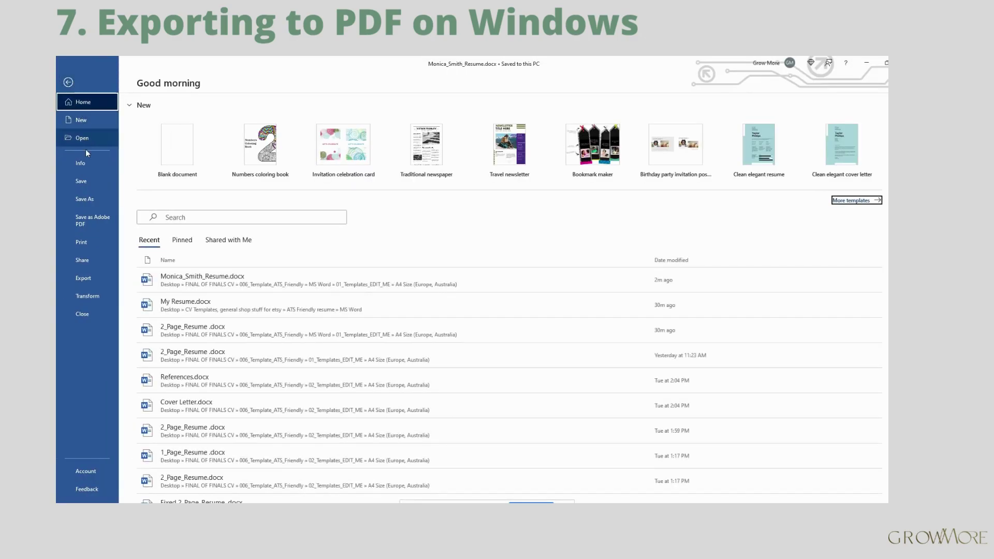
pyautogui.click(85, 199)
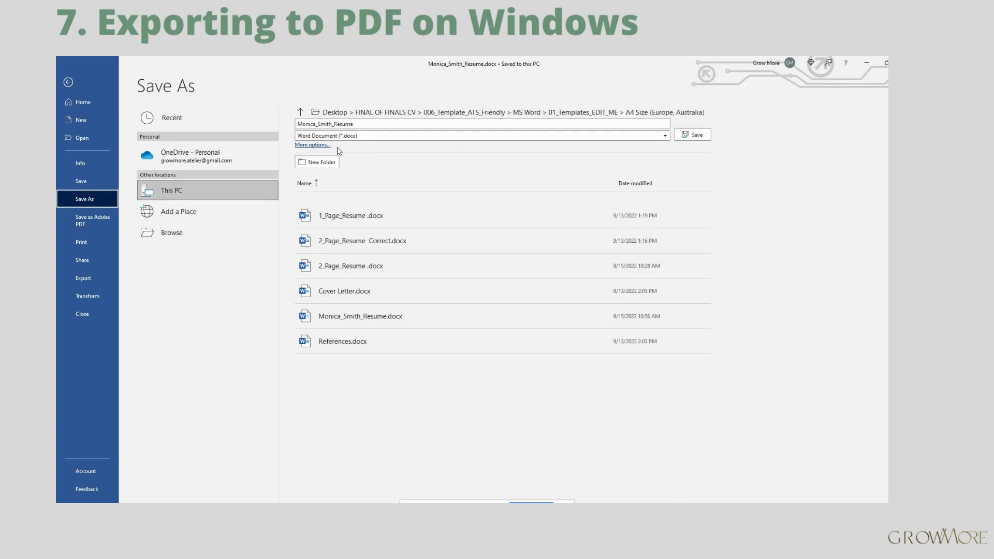
pyautogui.click(519, 136)
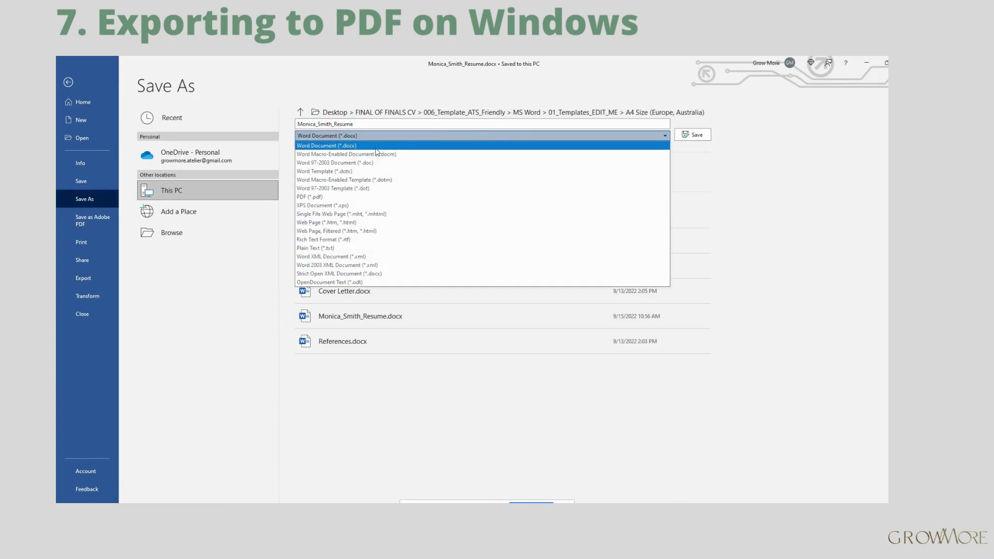
pyautogui.click(311, 197)
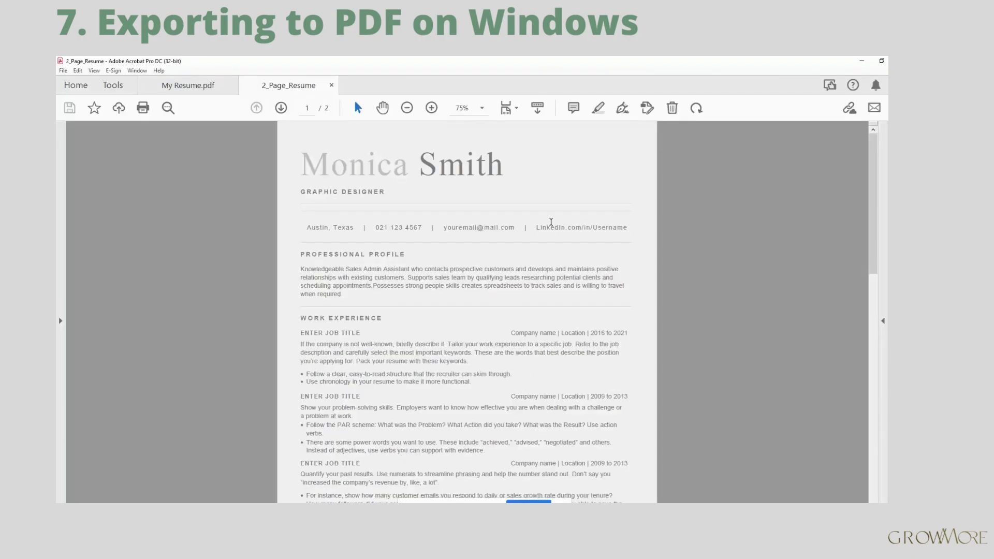
# Step: Scroll through the exported PDF down to page 2 and back to the top
pyautogui.scroll(-8, 503, 189)
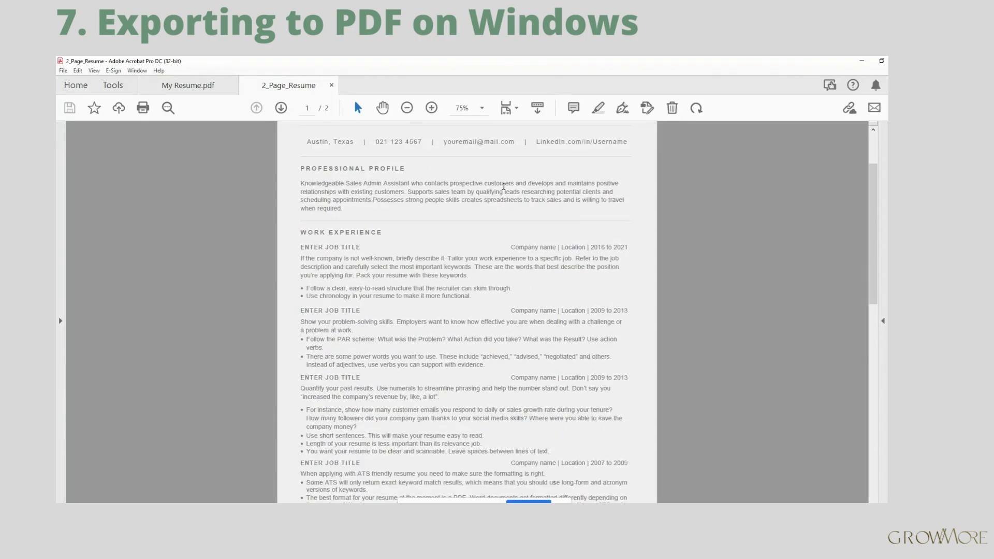
pyautogui.scroll(8, 503, 189)
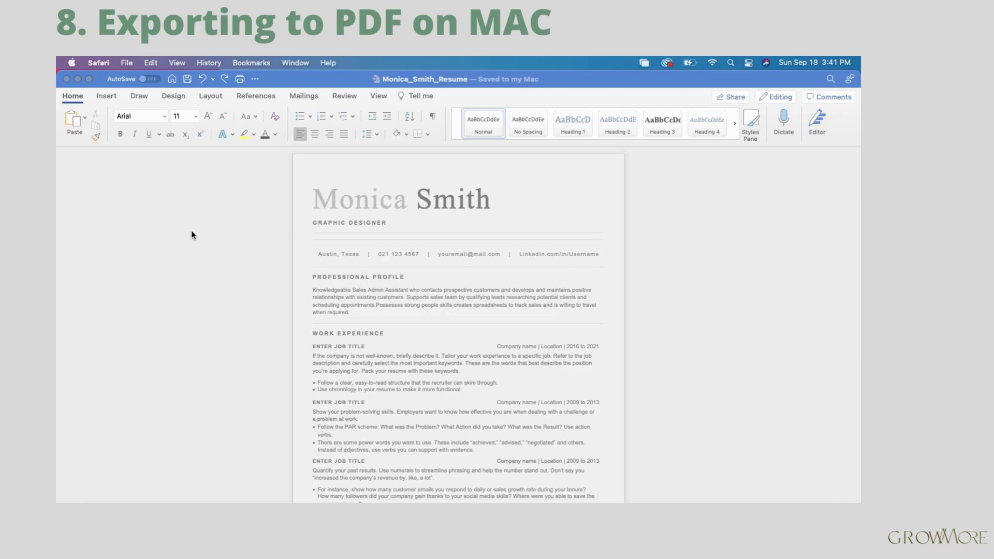
# Step: In Word for Mac, export a PDF set to 'Best for electronic distribution and accessibility', allowing conversion
pyautogui.click(126, 62)
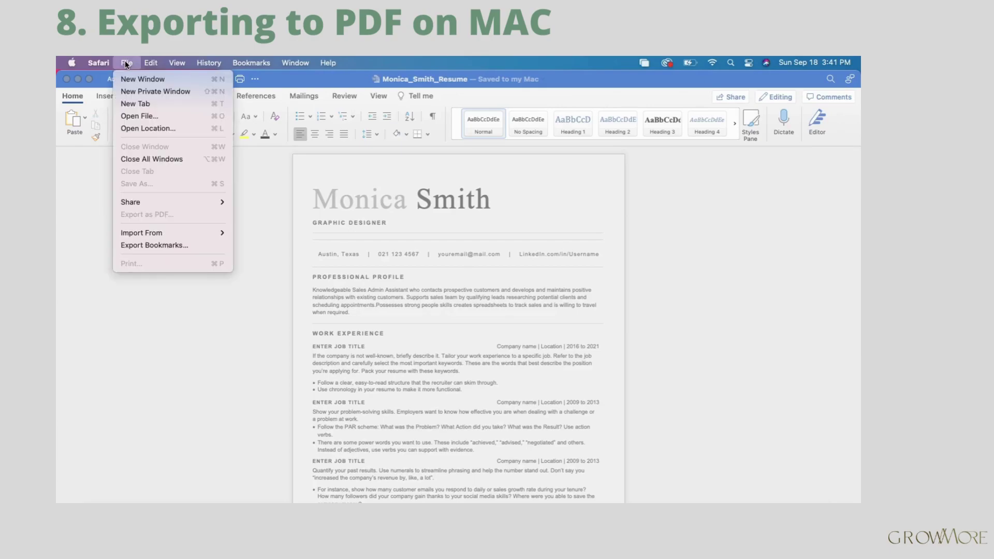
pyautogui.click(93, 233)
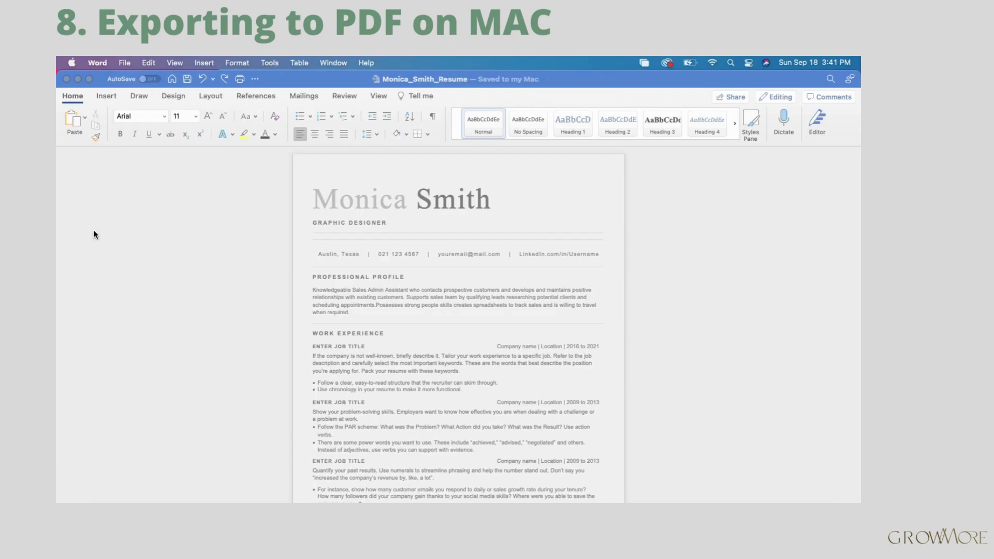
pyautogui.click(125, 62)
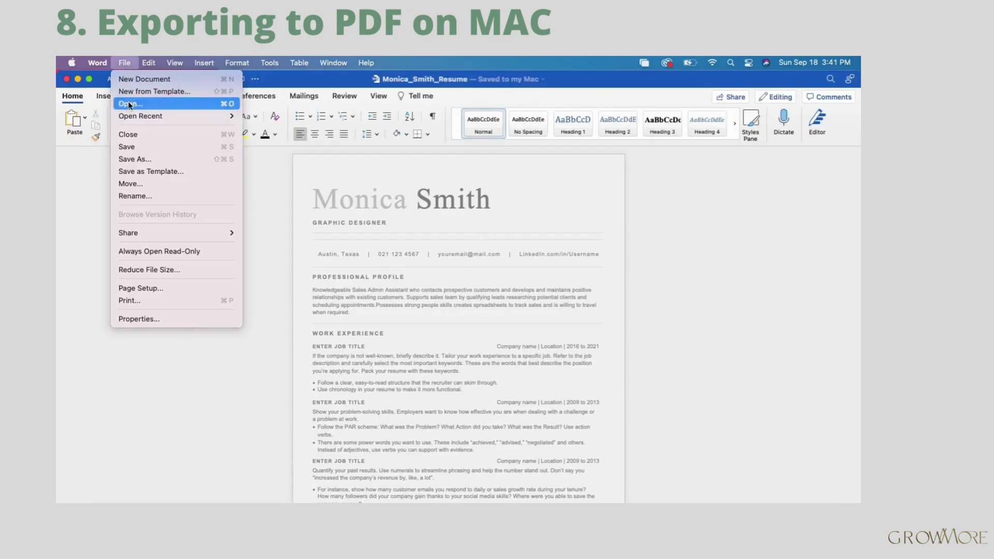
pyautogui.click(136, 159)
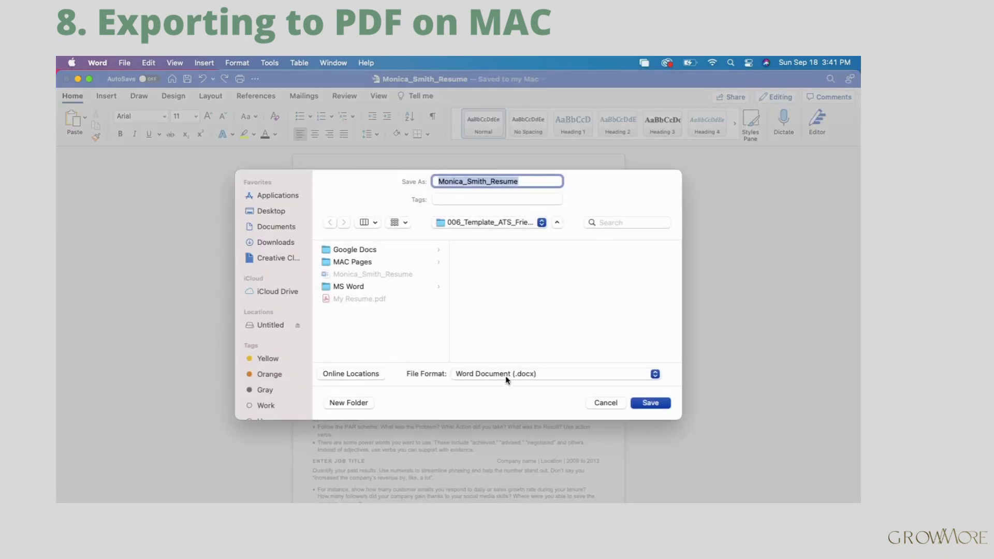
pyautogui.click(506, 378)
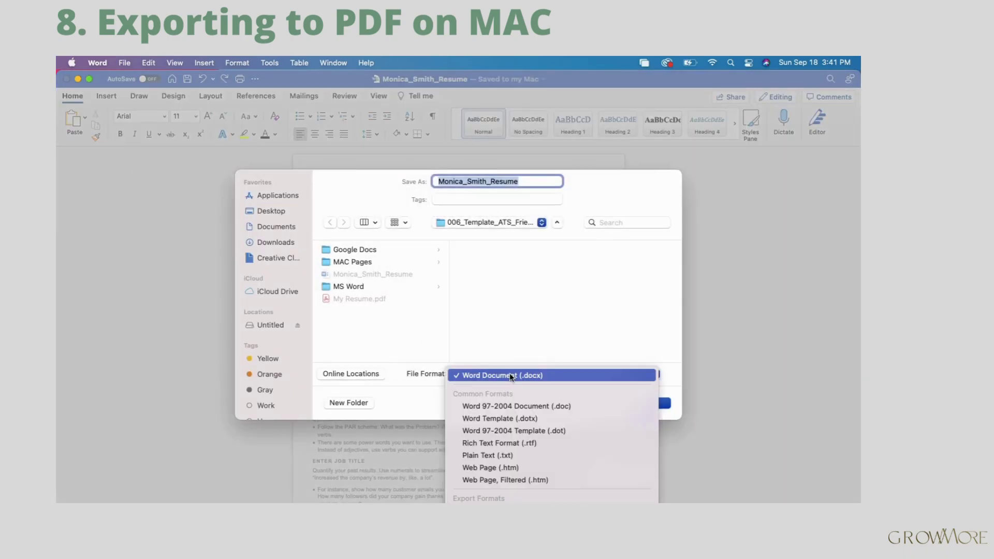
pyautogui.scroll(-3, 505, 443)
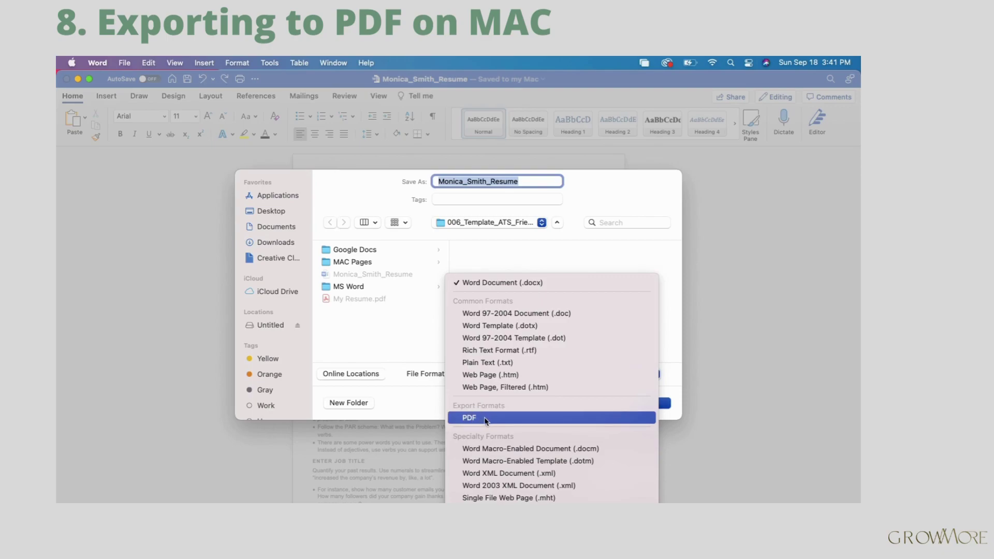
pyautogui.click(489, 421)
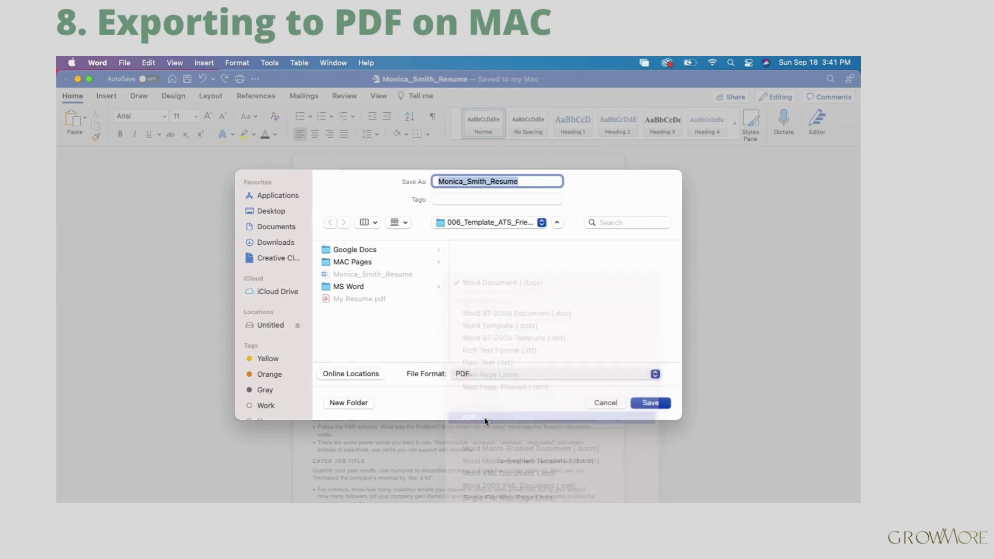
pyautogui.click(530, 182)
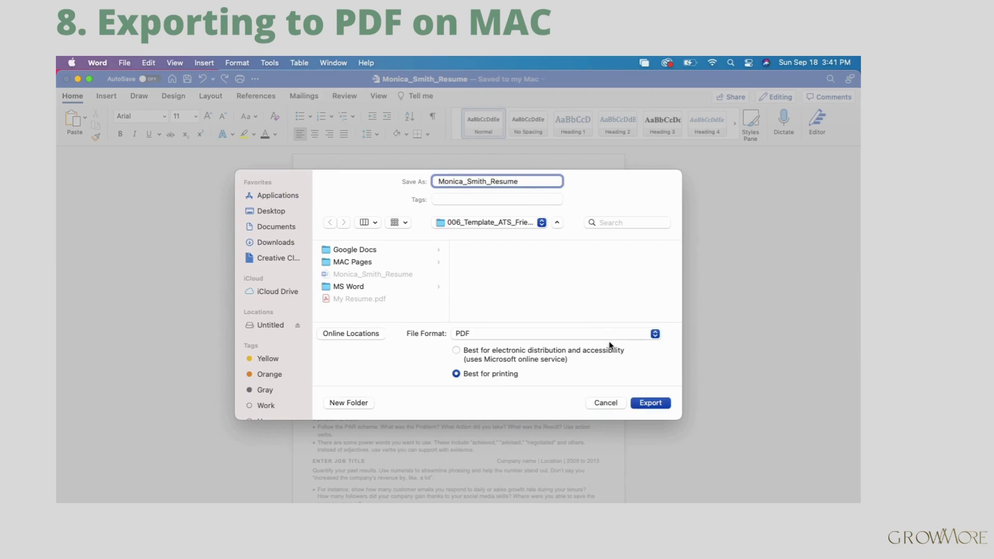
pyautogui.click(456, 350)
pyautogui.click(652, 403)
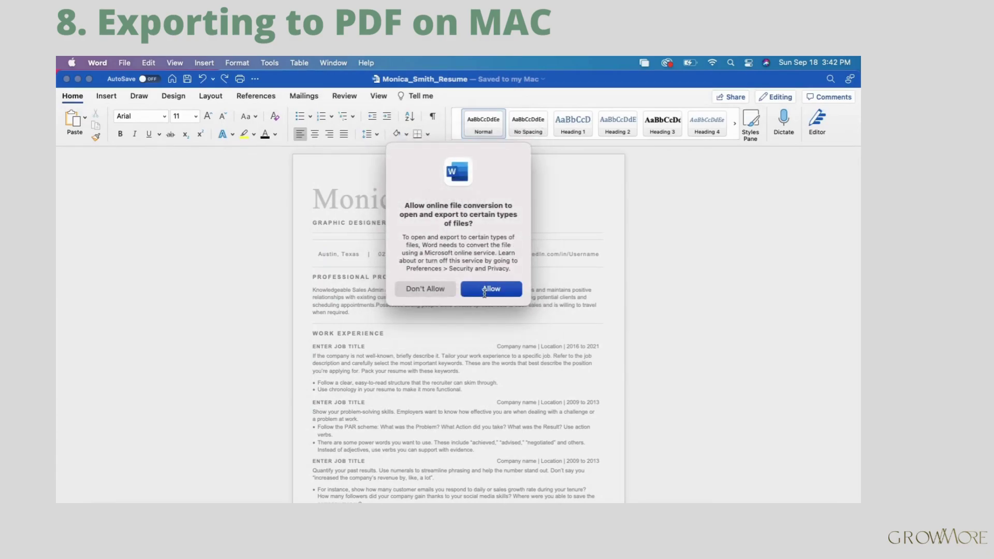
pyautogui.click(484, 292)
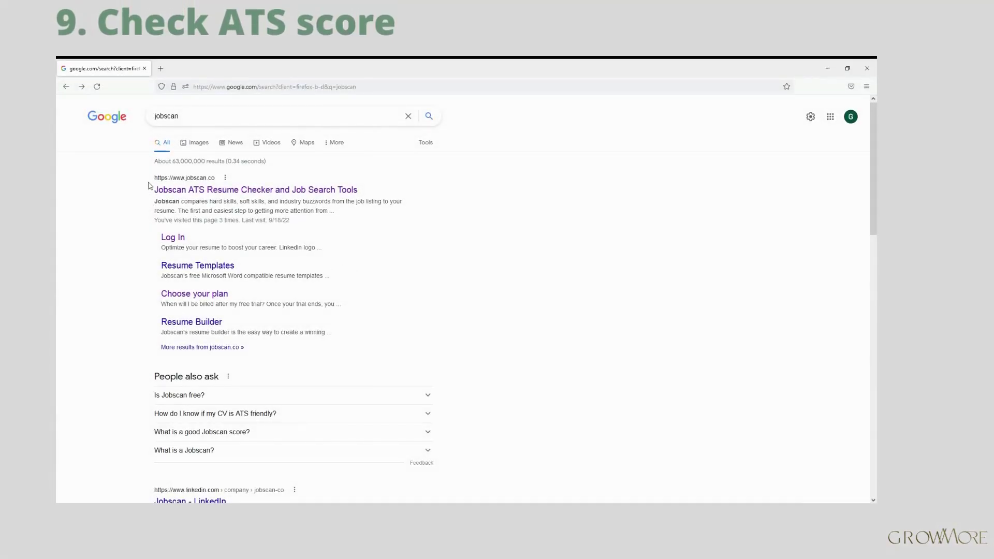
# Step: Open jobscan.co from the Google results and scroll through its homepage and back
pyautogui.click(249, 195)
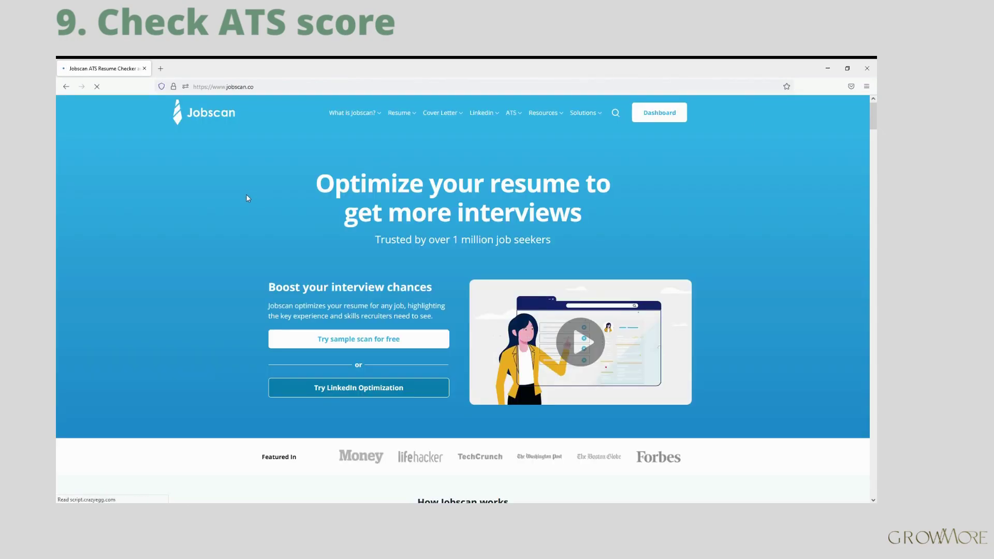
pyautogui.scroll(-5, 385, 222)
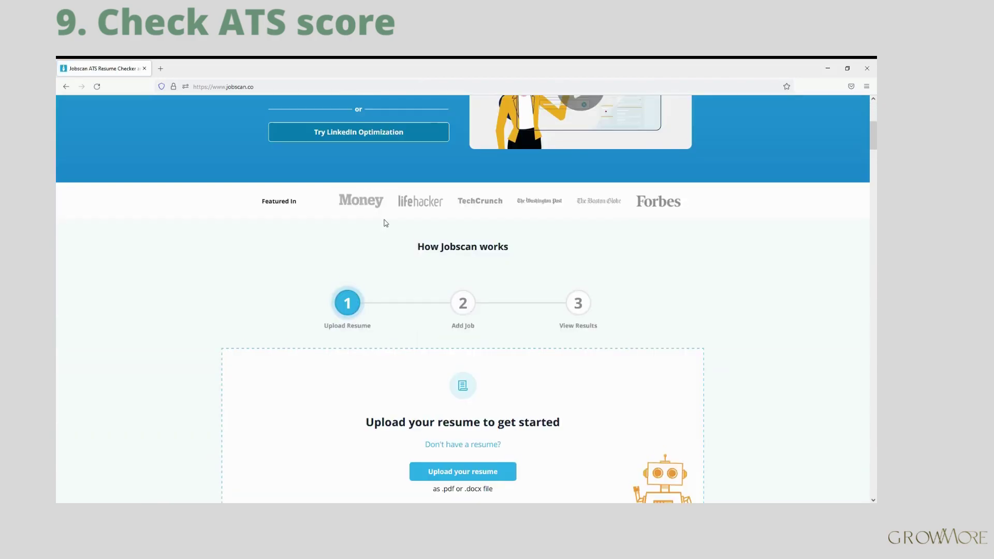
pyautogui.scroll(-12, 343, 222)
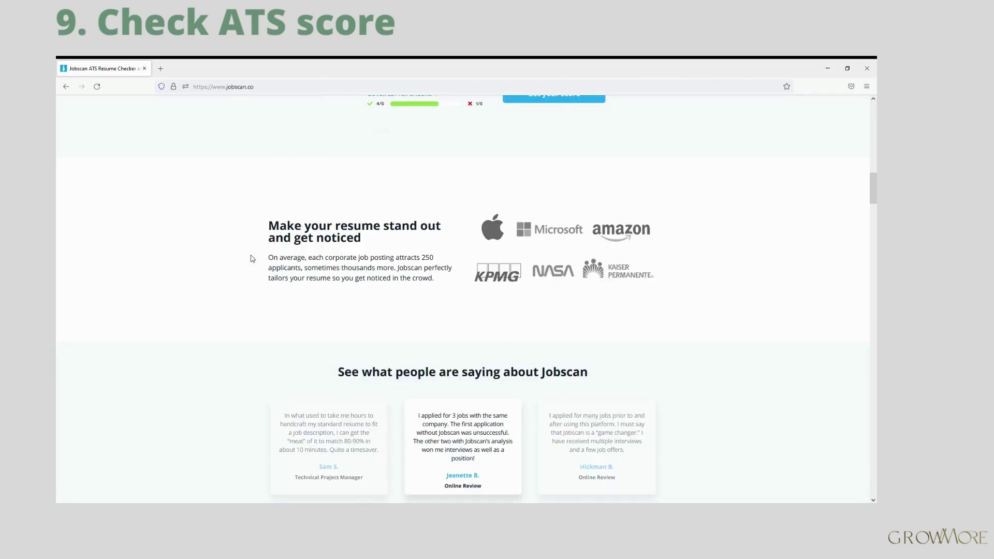
pyautogui.scroll(17, 252, 259)
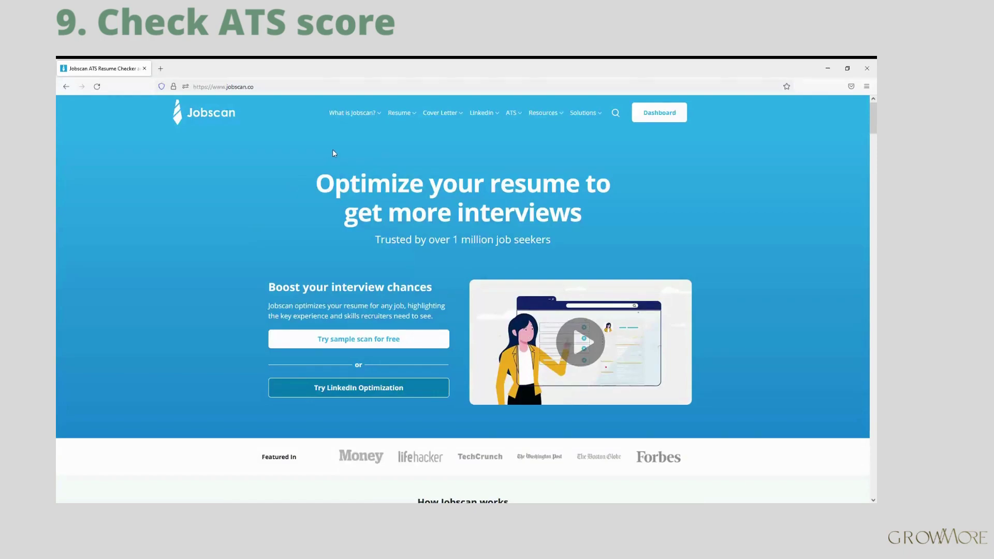
# Step: From the Dashboard's new scan, upload 1_Page_Resume .docx and scan it against the job description
pyautogui.click(662, 116)
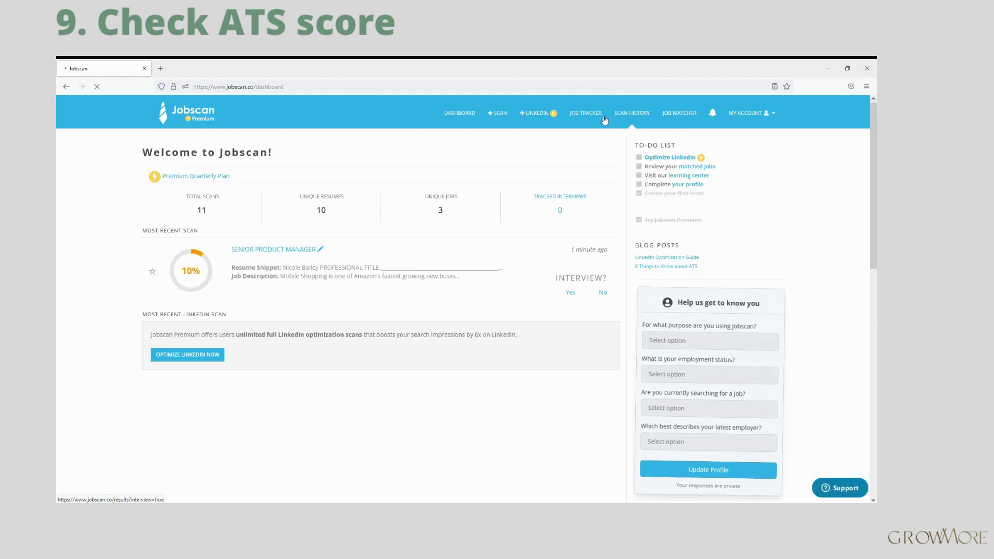
pyautogui.click(495, 117)
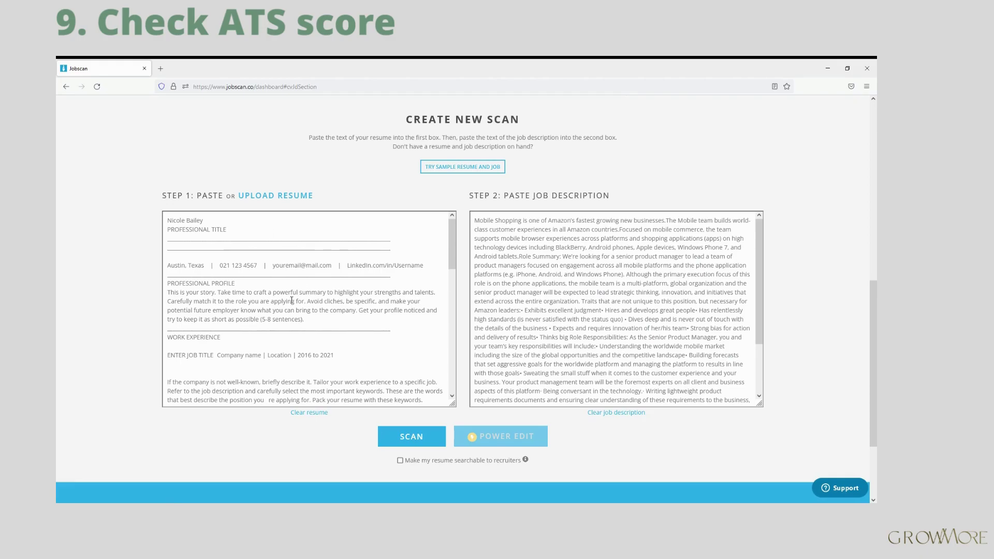
pyautogui.click(260, 196)
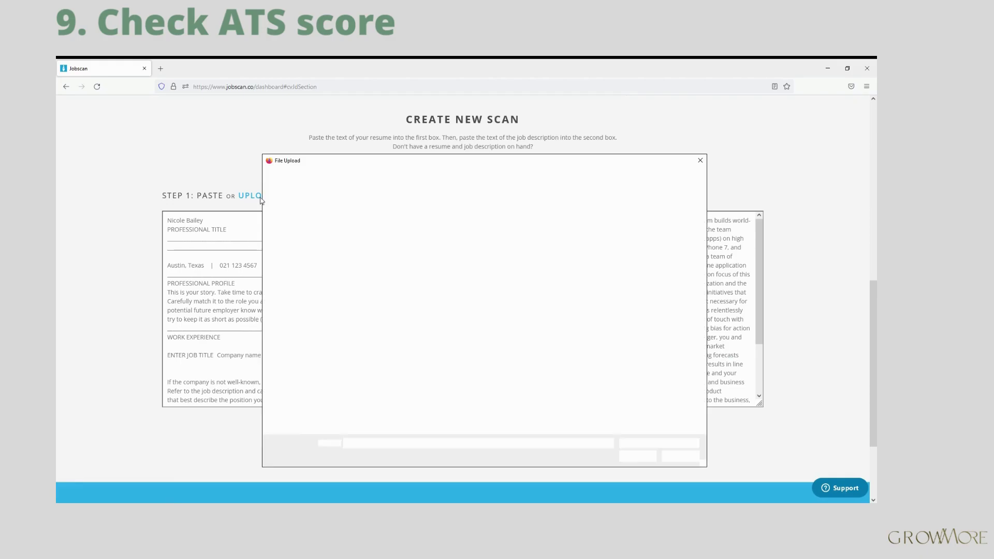
pyautogui.click(369, 216)
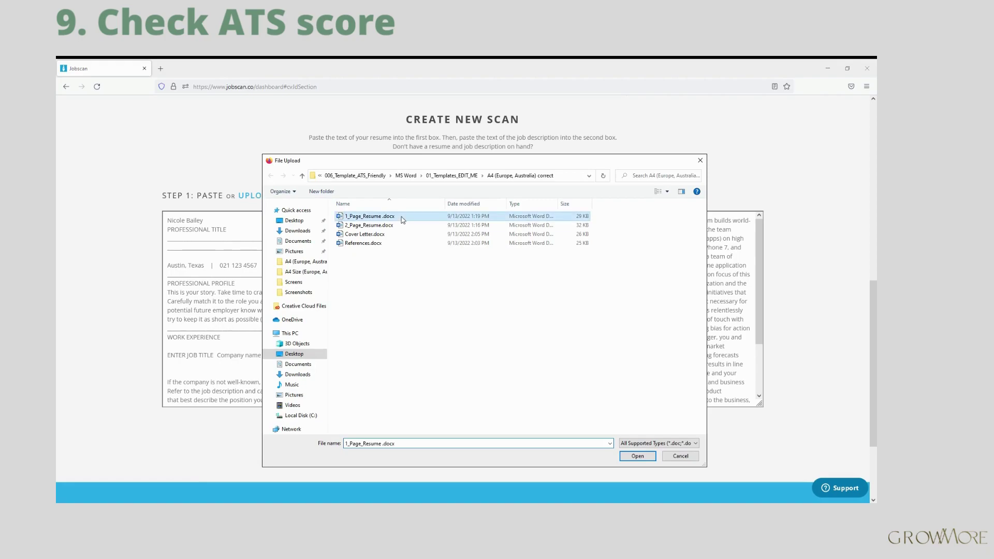
pyautogui.click(644, 457)
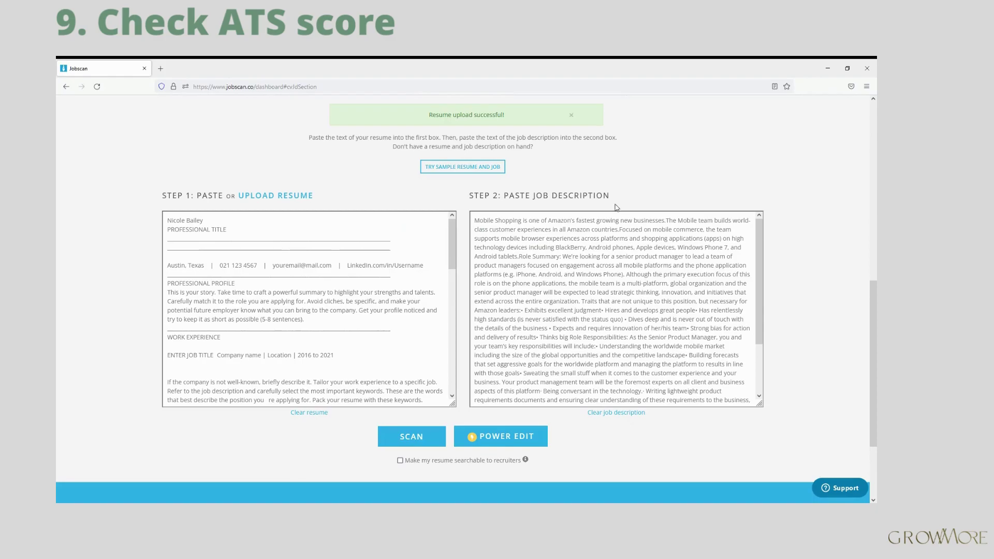
pyautogui.click(415, 448)
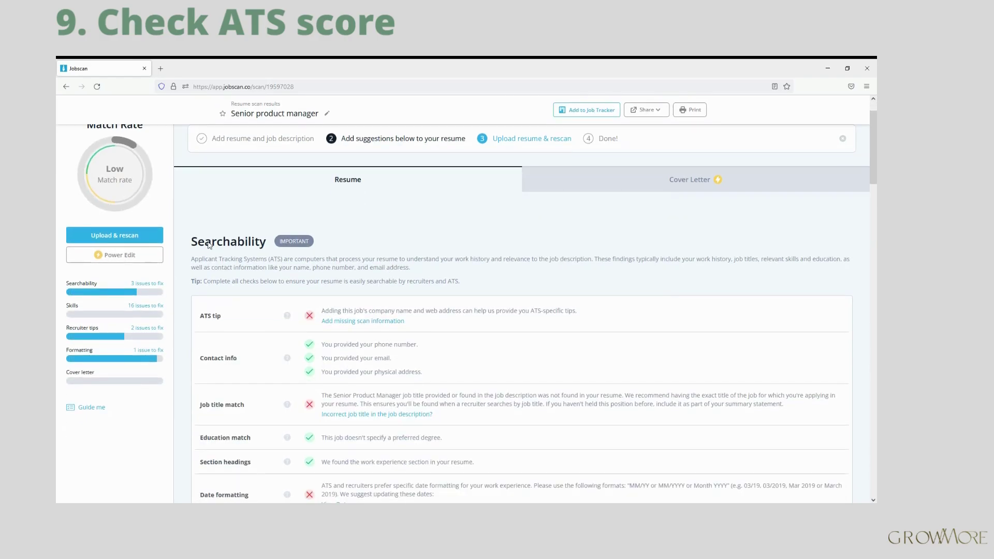
# Step: Scroll through the Searchability, Hard skills, Soft skills and Other keywords results
pyautogui.scroll(-4, 239, 263)
pyautogui.scroll(-6, 236, 279)
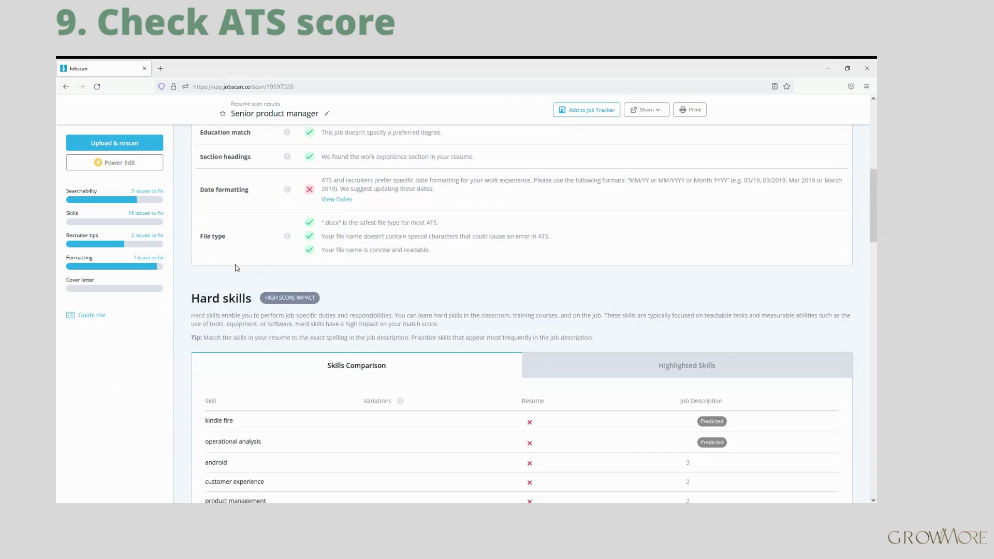
pyautogui.scroll(-7, 230, 300)
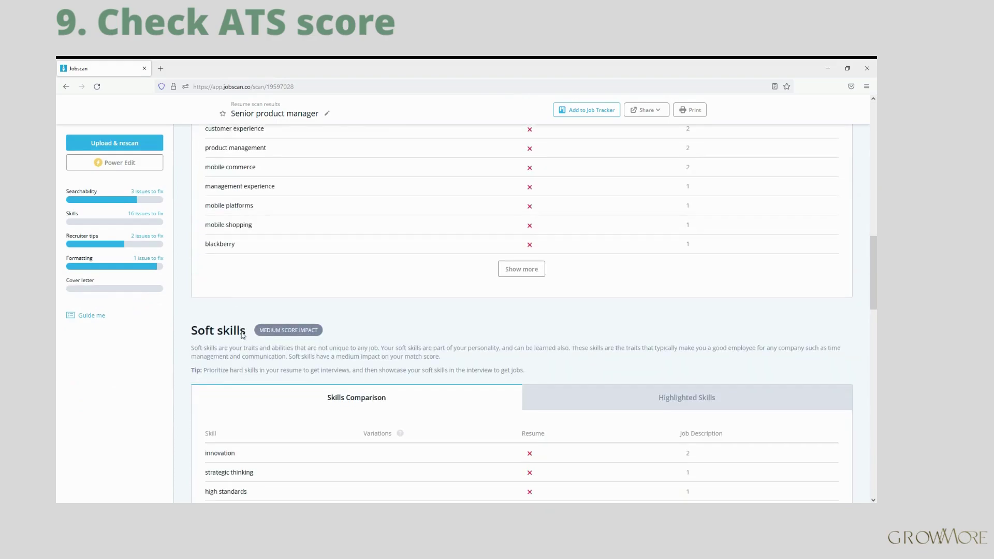
pyautogui.scroll(-5, 240, 333)
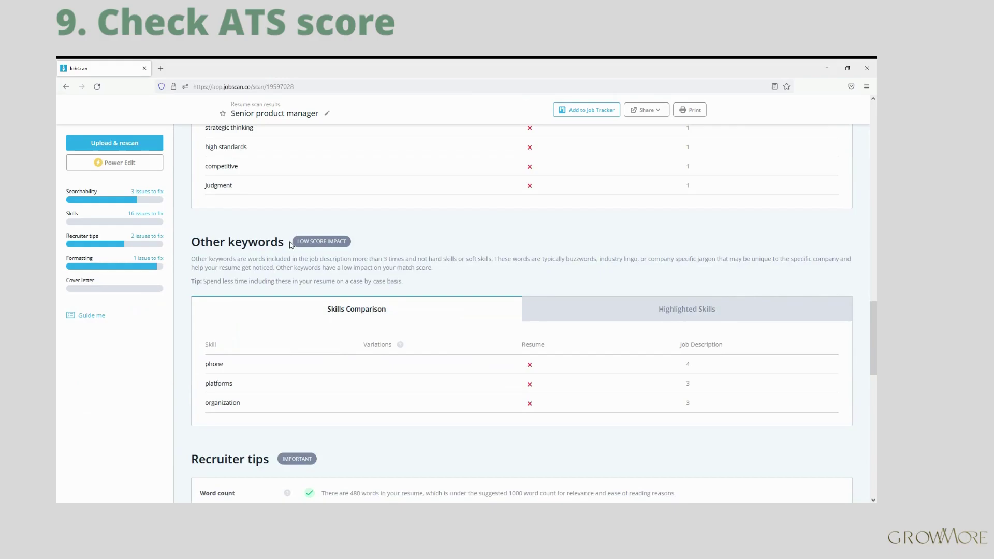
pyautogui.scroll(-6, 282, 255)
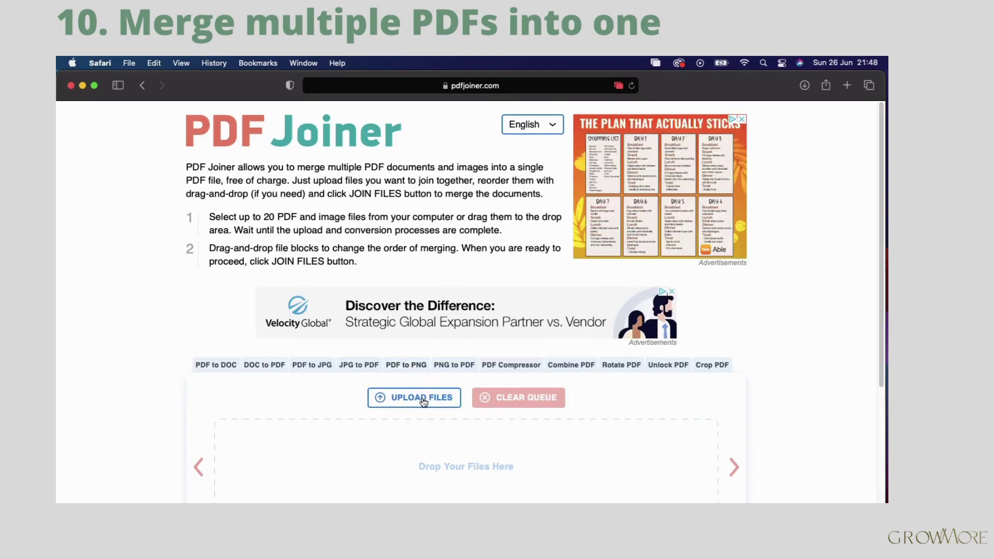
# Step: Select both the cover letter PDF and the resume PDF and upload them together
pyautogui.click(423, 401)
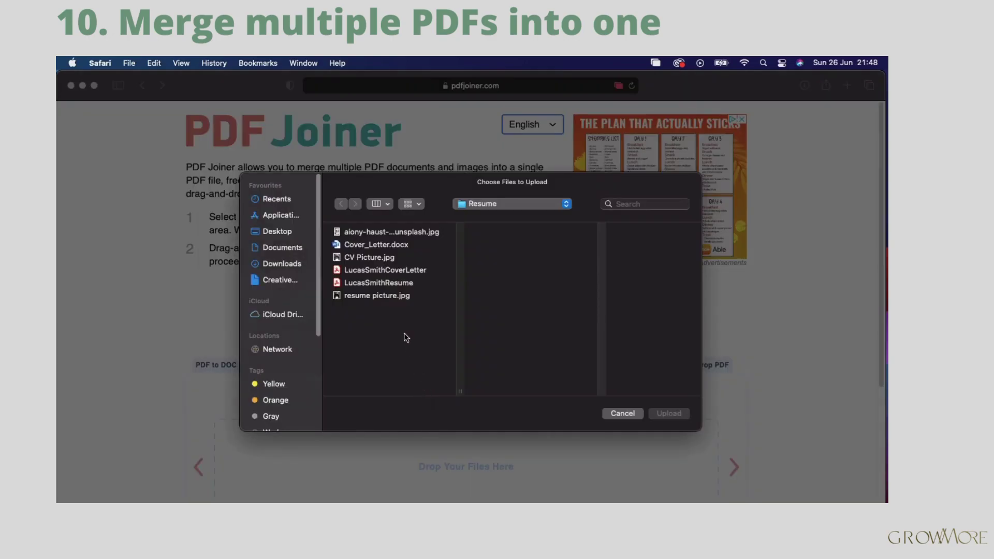
pyautogui.click(398, 274)
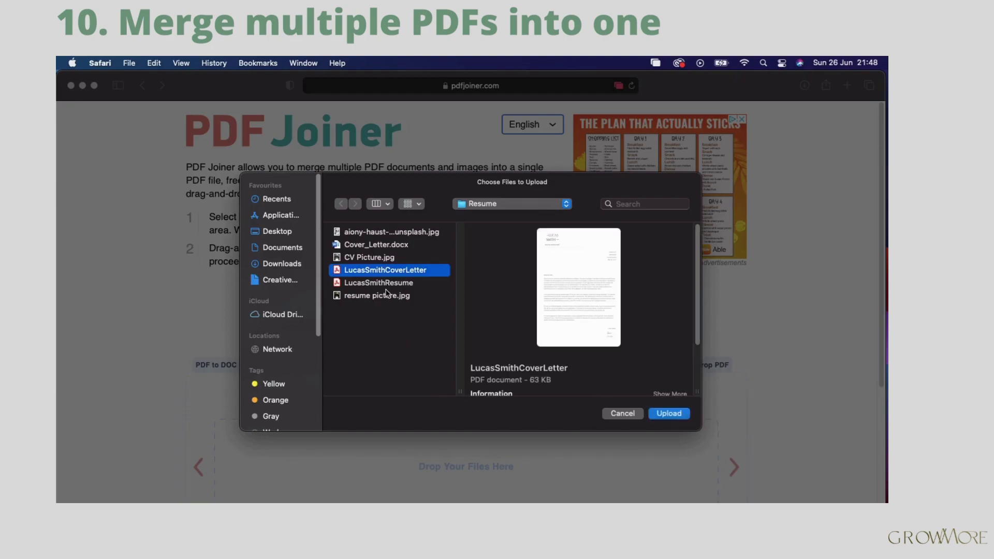
pyautogui.keyDown('super'); pyautogui.click(389, 283); pyautogui.keyUp('super')
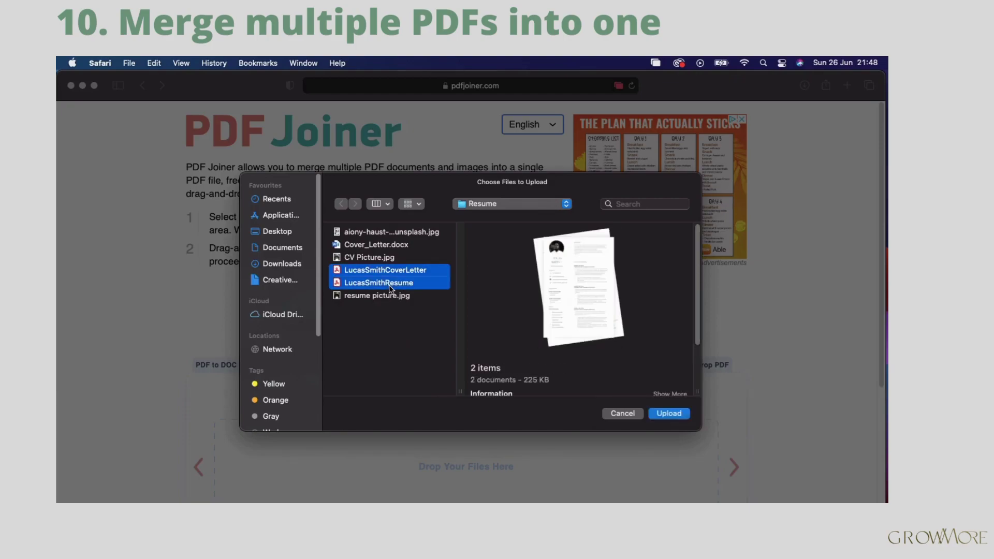
pyautogui.click(666, 414)
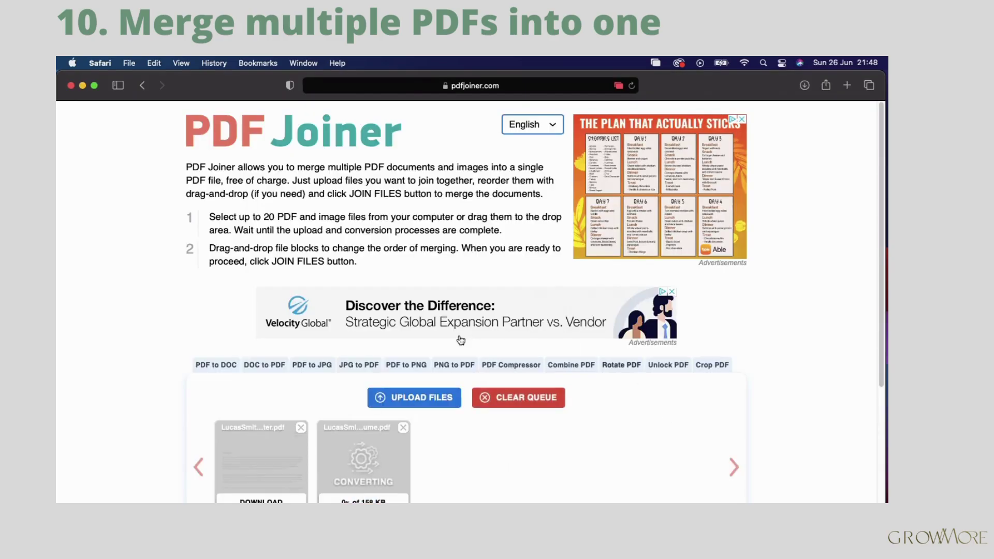
# Step: Move the resume ahead of the cover letter, join the files, and allow the download
pyautogui.scroll(-3, 461, 340)
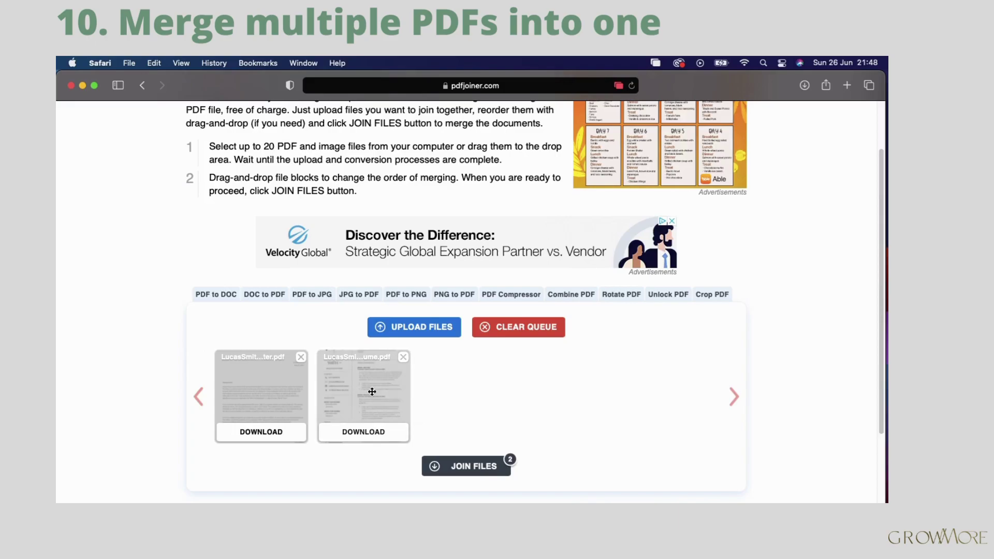
pyautogui.moveTo(372, 391); pyautogui.dragTo(227, 394)
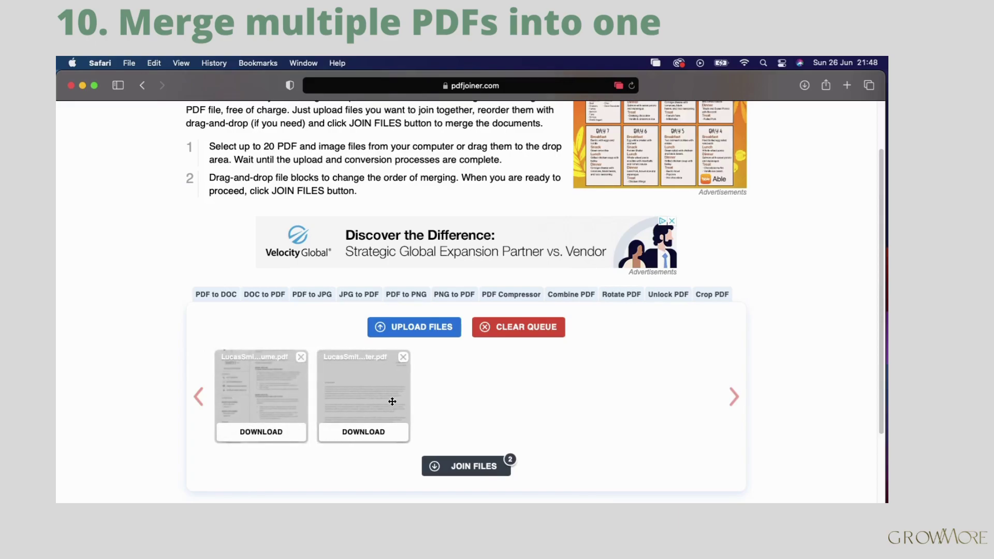
pyautogui.scroll(1, 461, 402)
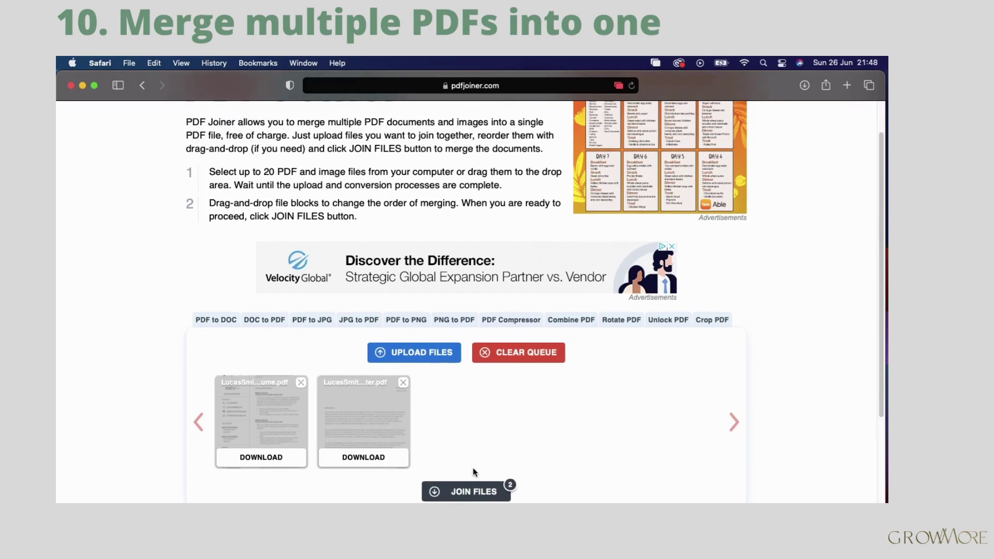
pyautogui.click(470, 491)
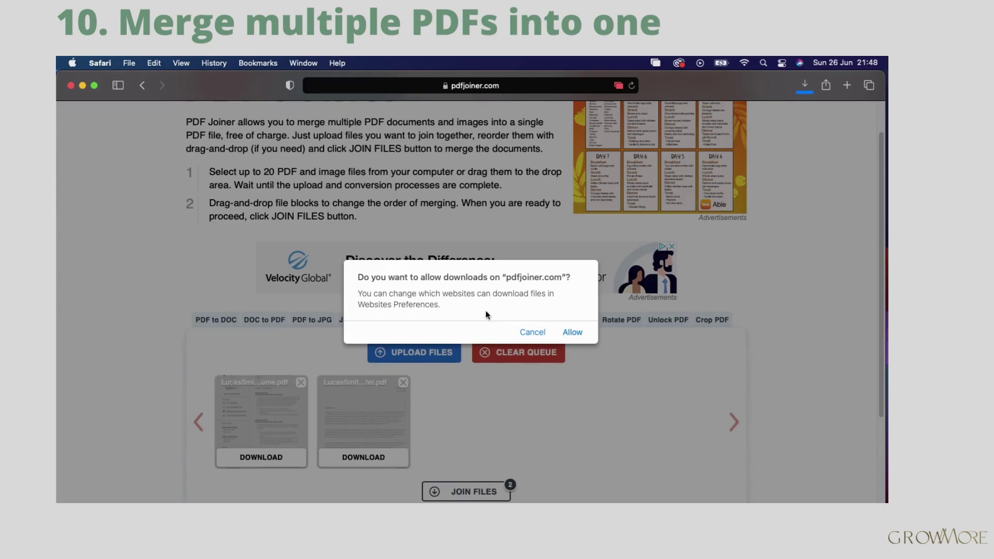
pyautogui.click(572, 333)
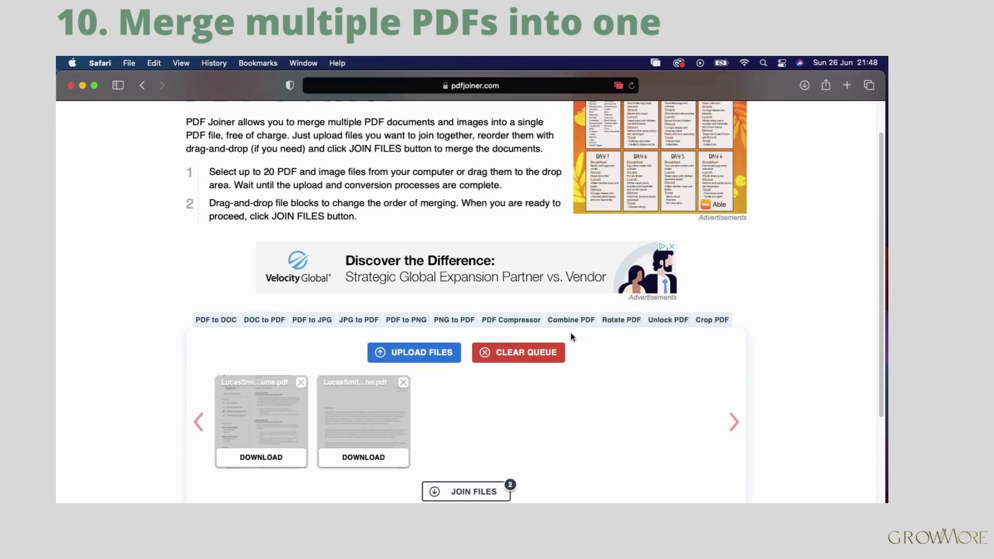